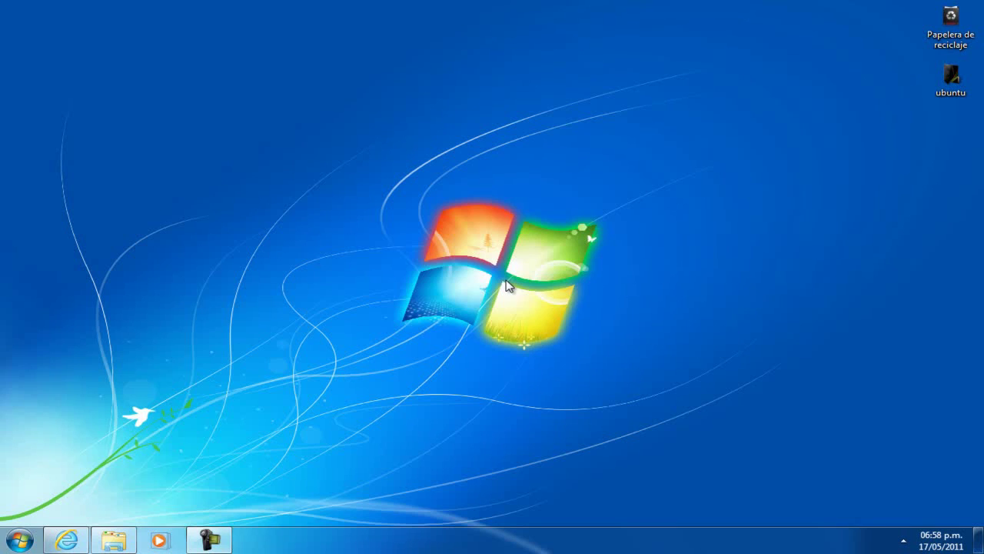
Open the Windows folder on Disco local (C:) in Windows Explorer
left_click(109, 540)
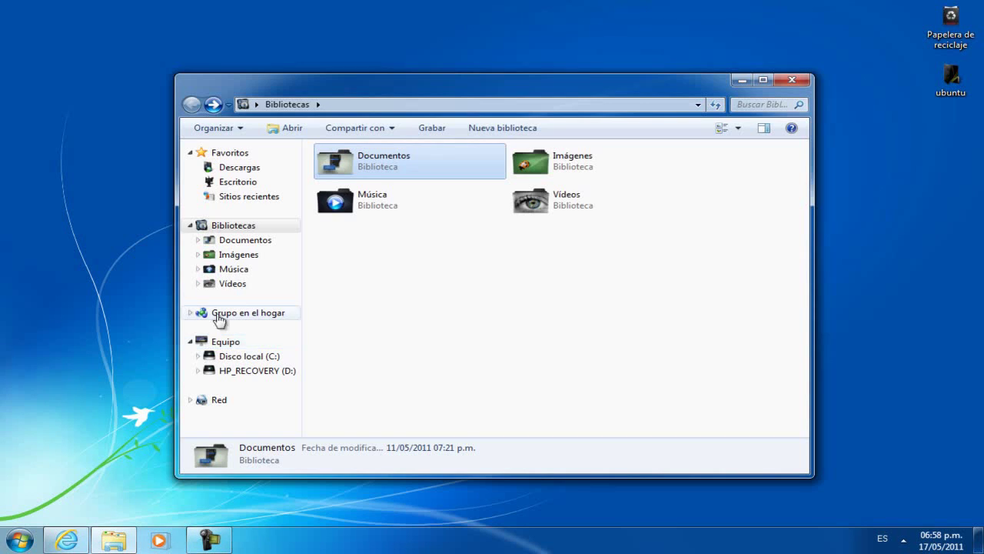
left_click(216, 109)
left_click(192, 106)
double_click(338, 162)
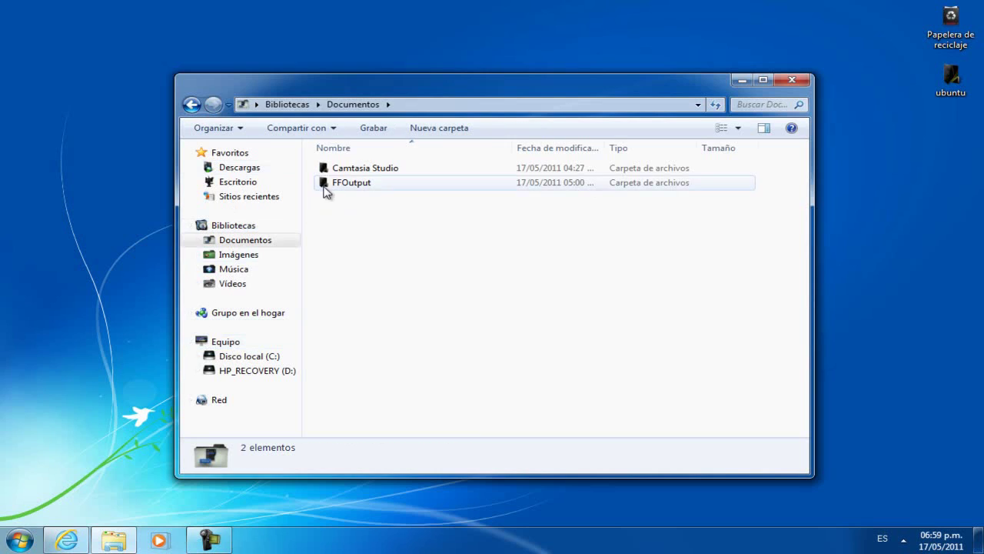
left_click(328, 169)
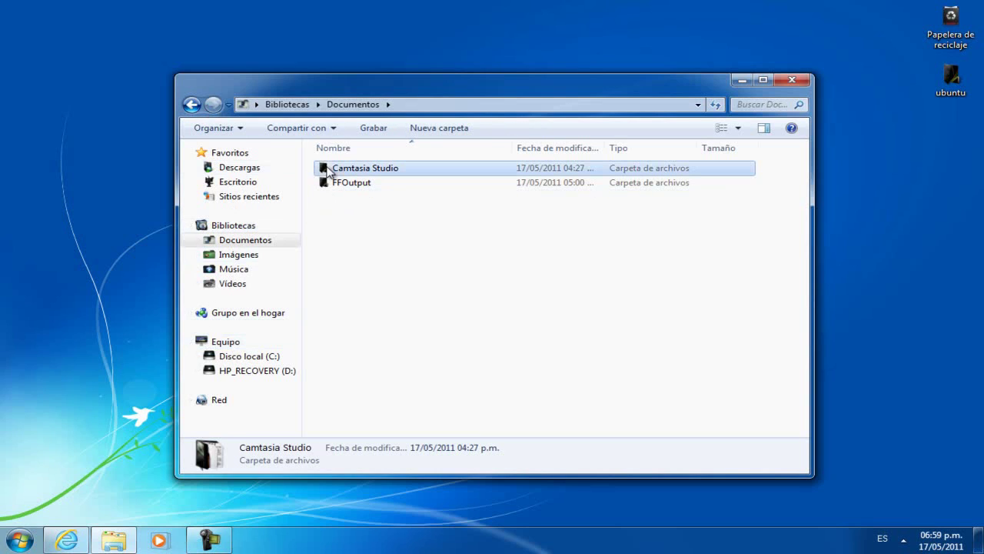
left_click(254, 356)
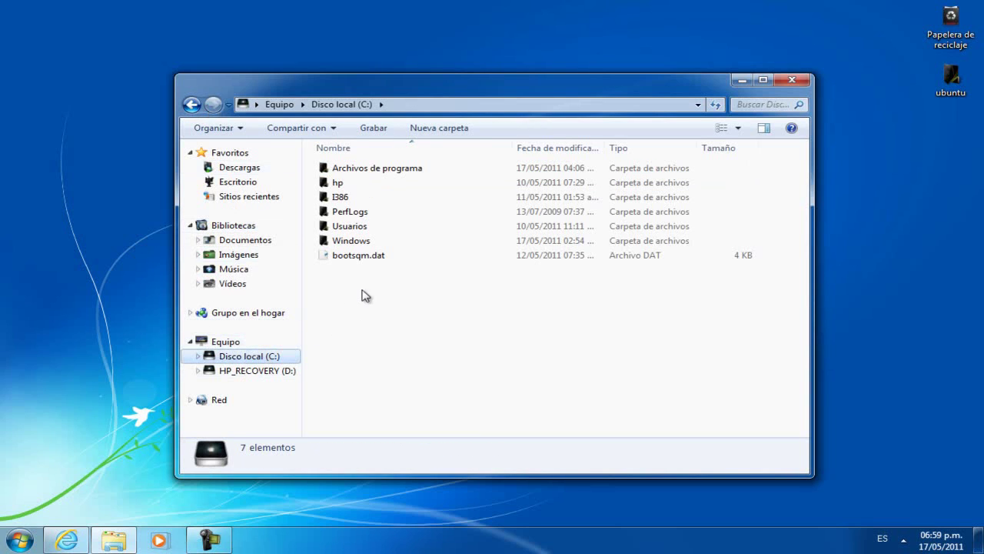
left_click(352, 240)
double_click(352, 240)
Open the System32 folder inside the Windows folder
scroll(385, 261, "down", 14)
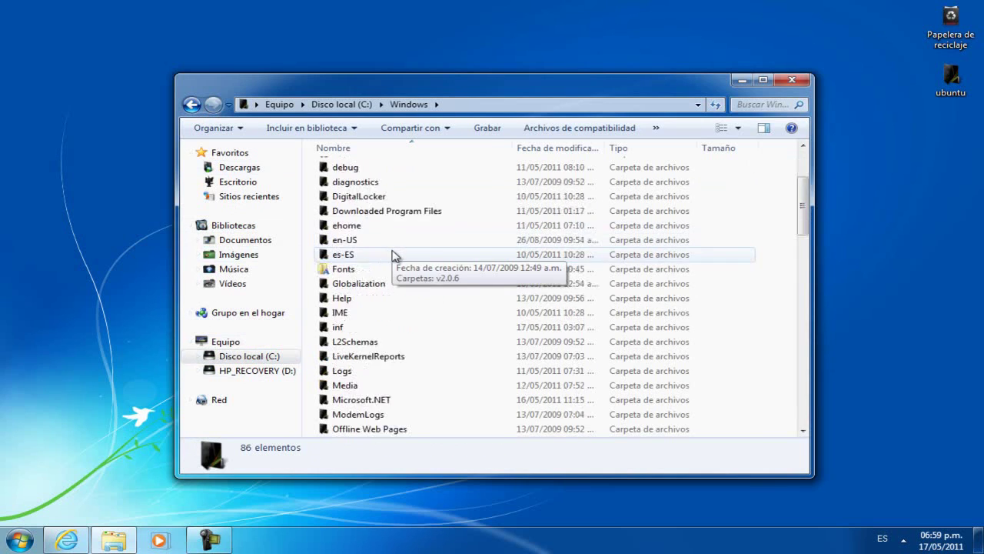
scroll(366, 302, "down", 3)
scroll(367, 231, "up", 1)
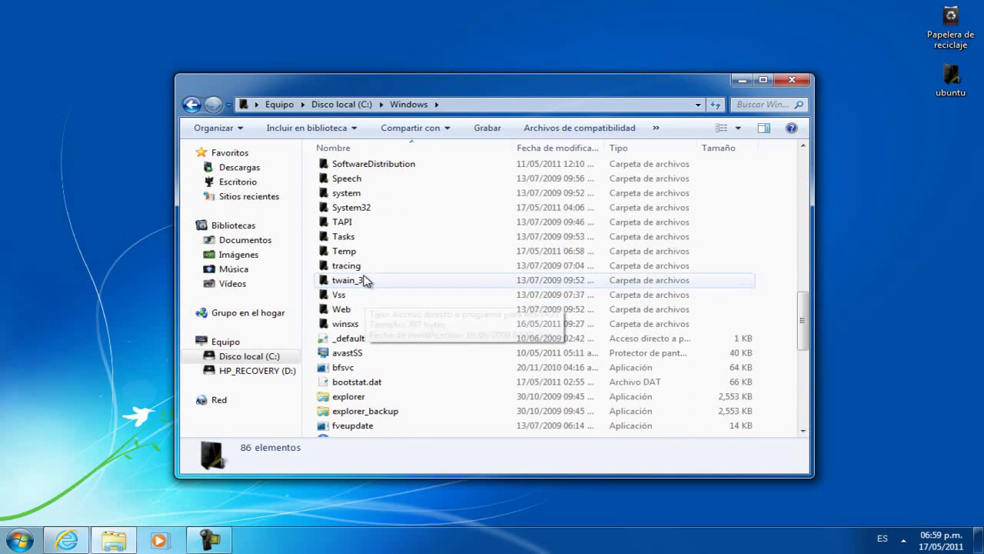
left_click(364, 209)
double_click(364, 209)
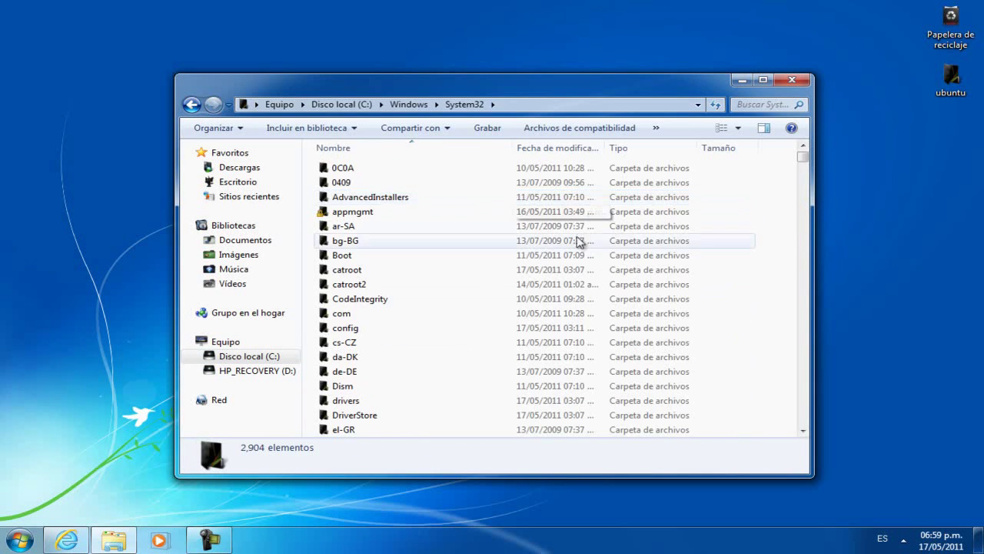
Search the System32 folder for explorerframe.dll
scroll(433, 313, "down", 4)
scroll(432, 314, "down", 5)
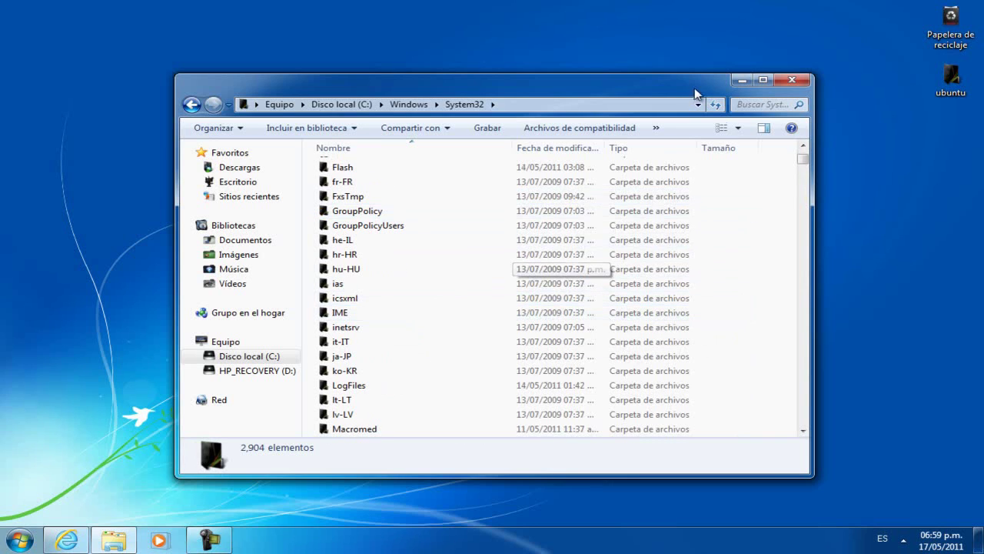
left_click(756, 106)
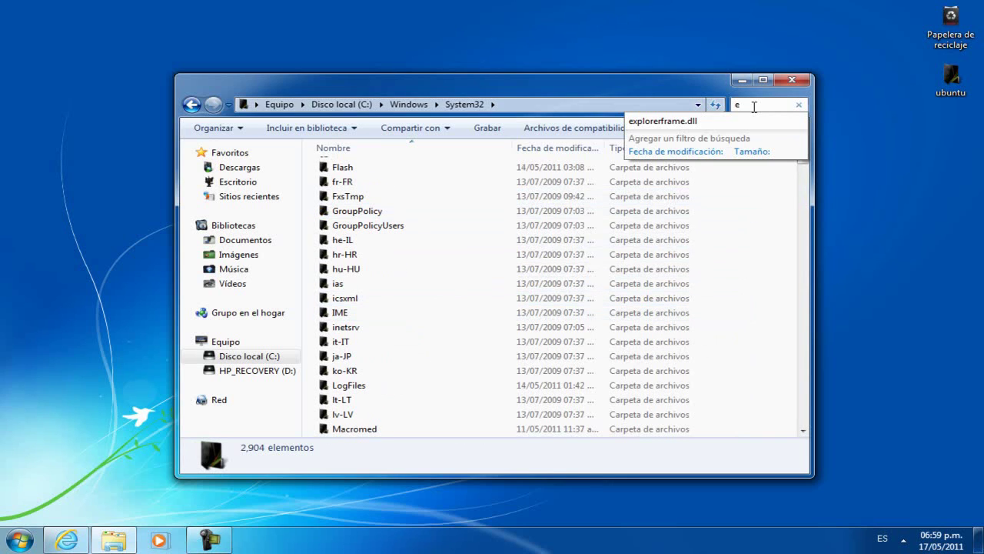
type("explorerfrae")
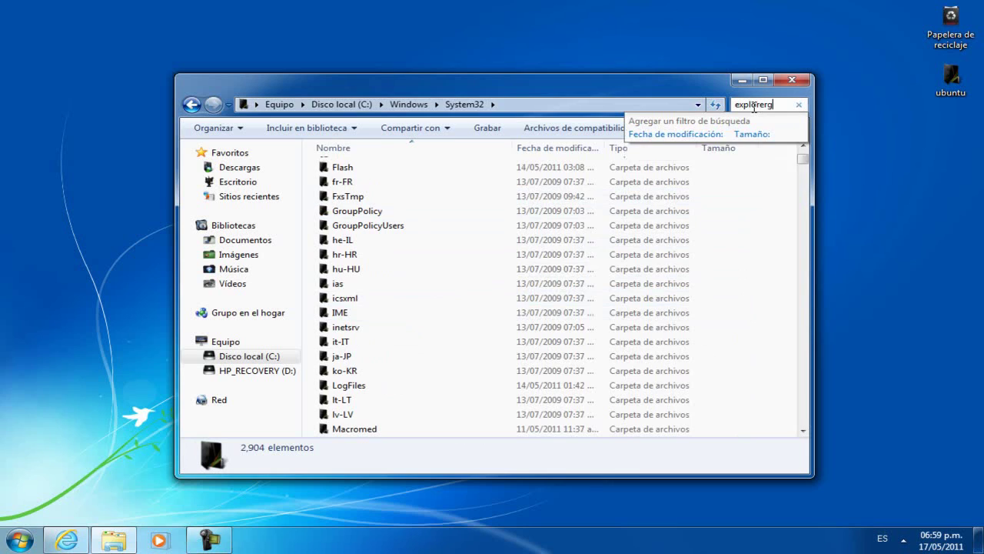
key("BackSpace")
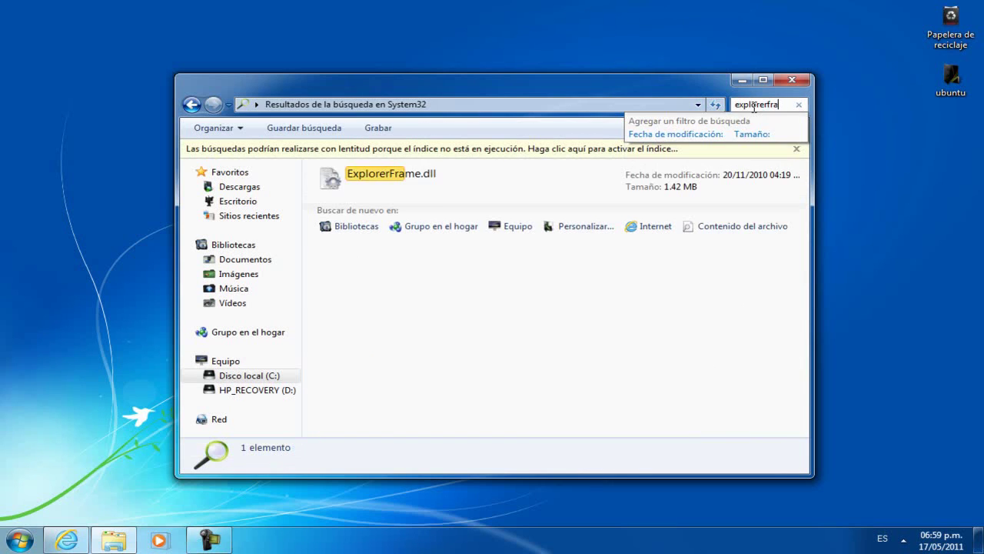
type("me.dll")
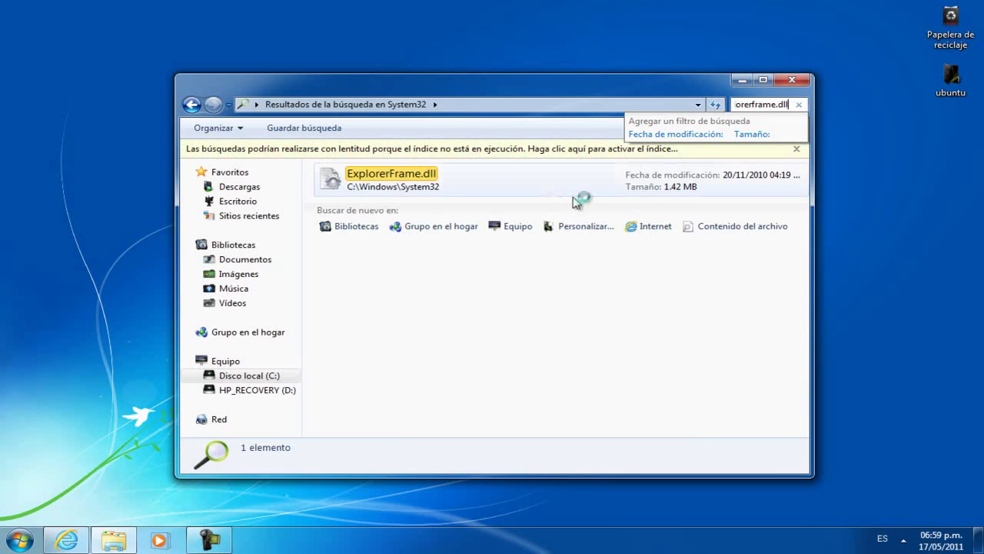
Examine ExplorerFrame.dll and the two explorerframe.dll.mui files in the search results, and close the window
left_click(445, 183)
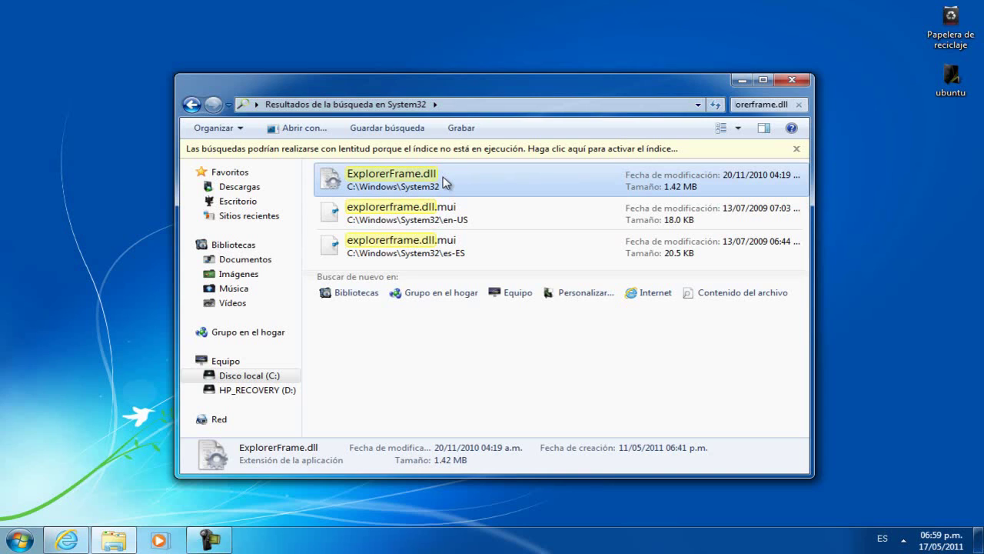
left_click(428, 250)
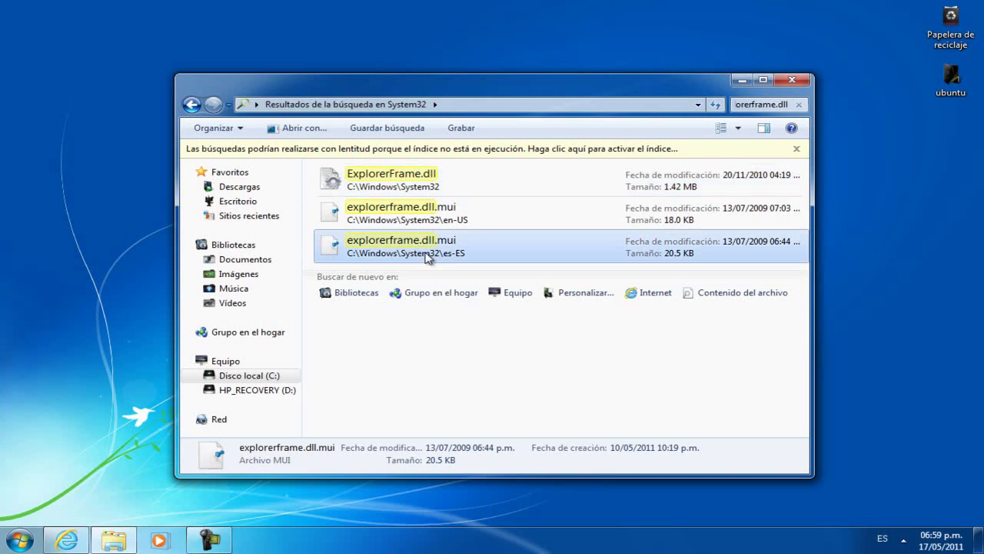
left_click(419, 217)
left_click(426, 252)
left_click(419, 219)
left_click(423, 254)
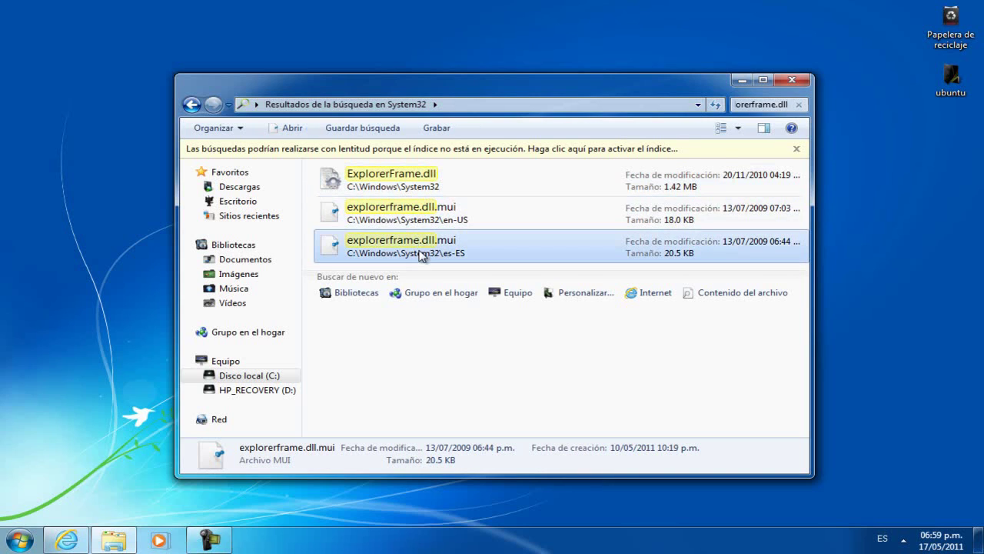
left_click(419, 221)
left_click(400, 176)
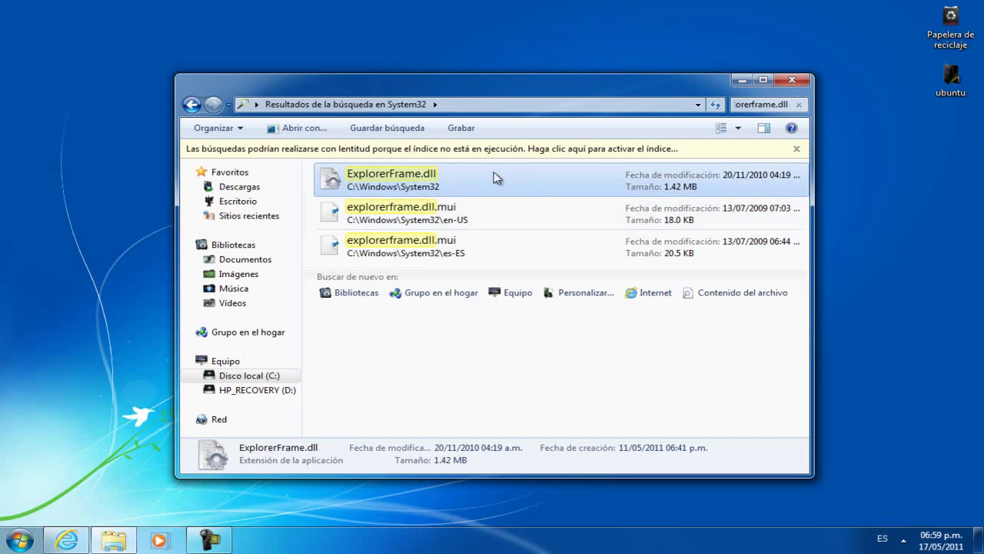
mouse_move(550, 84)
left_mouse_down()
mouse_move(549, 94)
mouse_move(558, 72)
left_mouse_up()
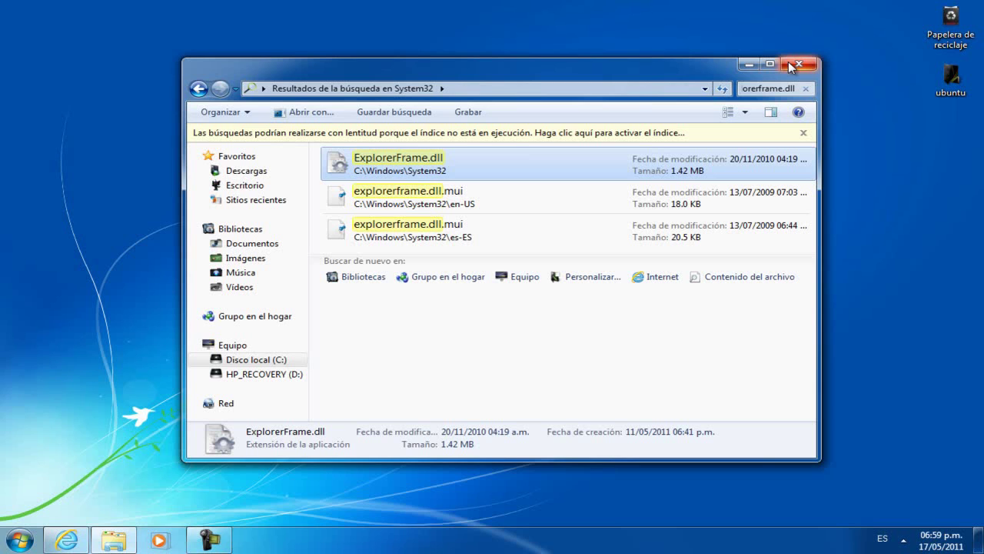
left_click(791, 66)
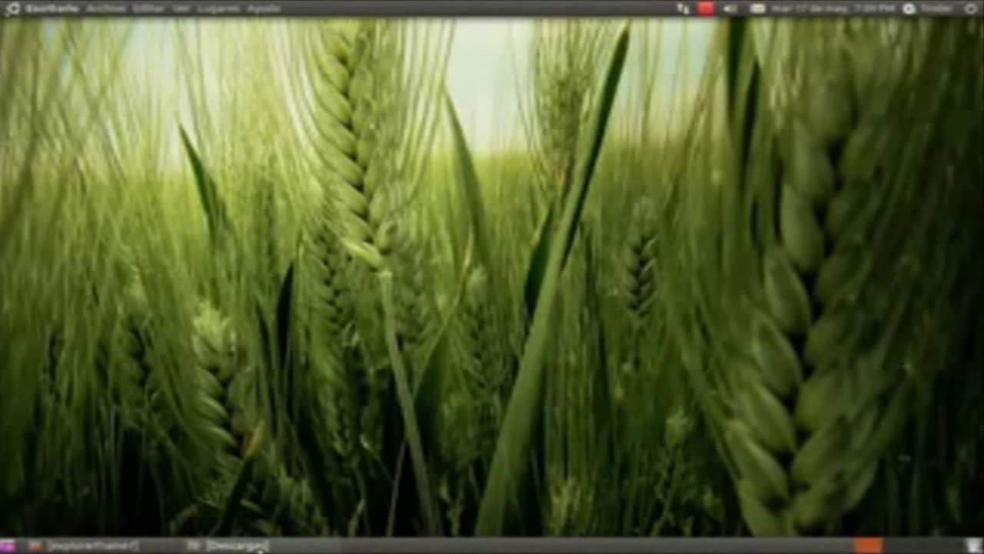
In Ubuntu's file manager, open the mac folder within Descargas > explorer frame's 32 bits and minimise its window
left_click(231, 545)
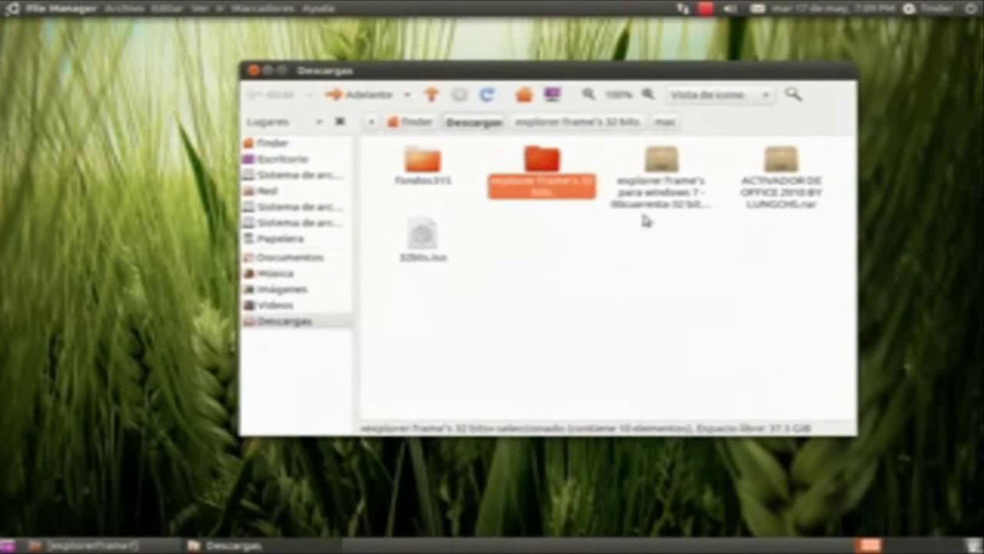
left_click_drag(586, 74, 586, 90)
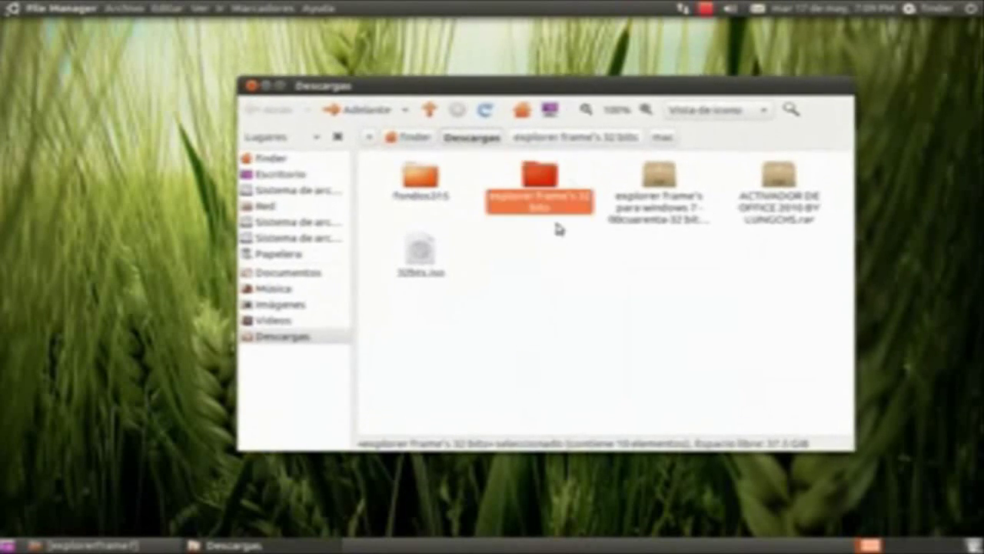
double_click(549, 176)
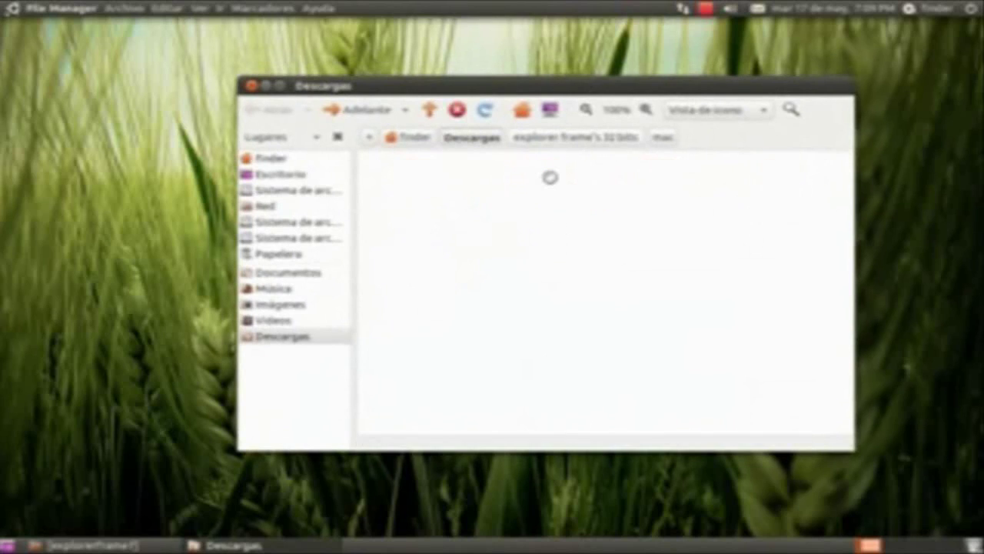
left_click(285, 110)
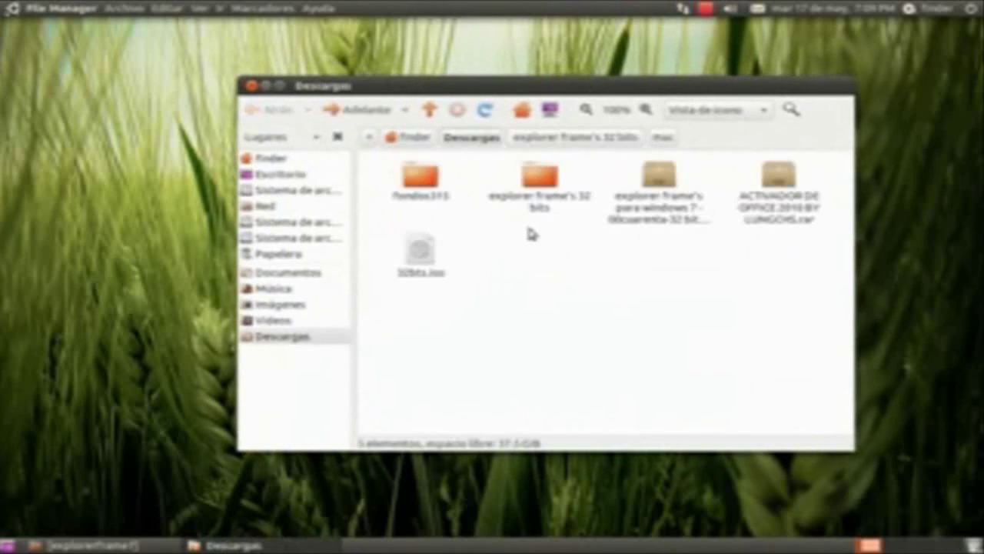
double_click(543, 177)
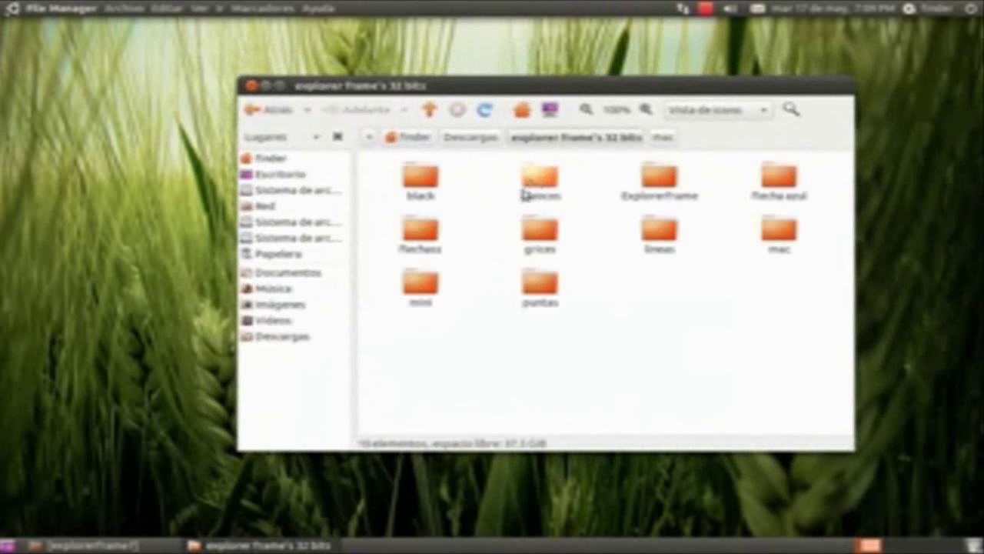
left_click_drag(723, 381, 713, 278)
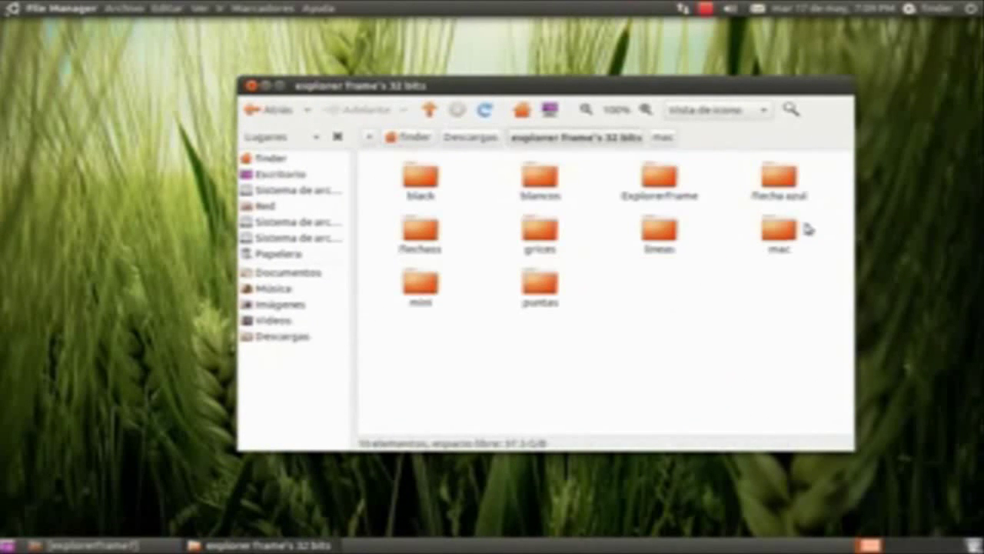
double_click(785, 229)
left_click_drag(486, 88, 595, 85)
left_click(376, 85)
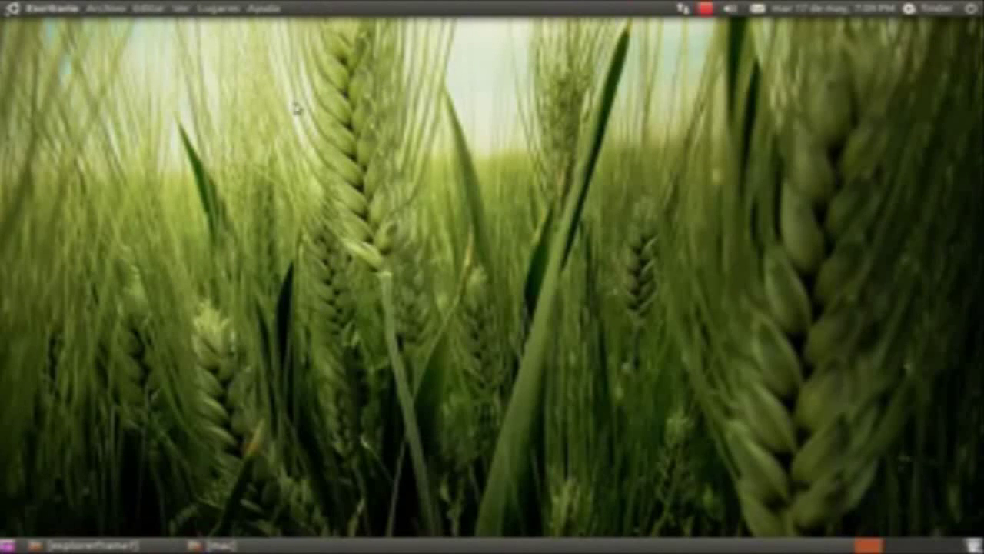
Open the Windows/System32 folder on the 56 GB file system partition in a separate file manager window
left_click(220, 9)
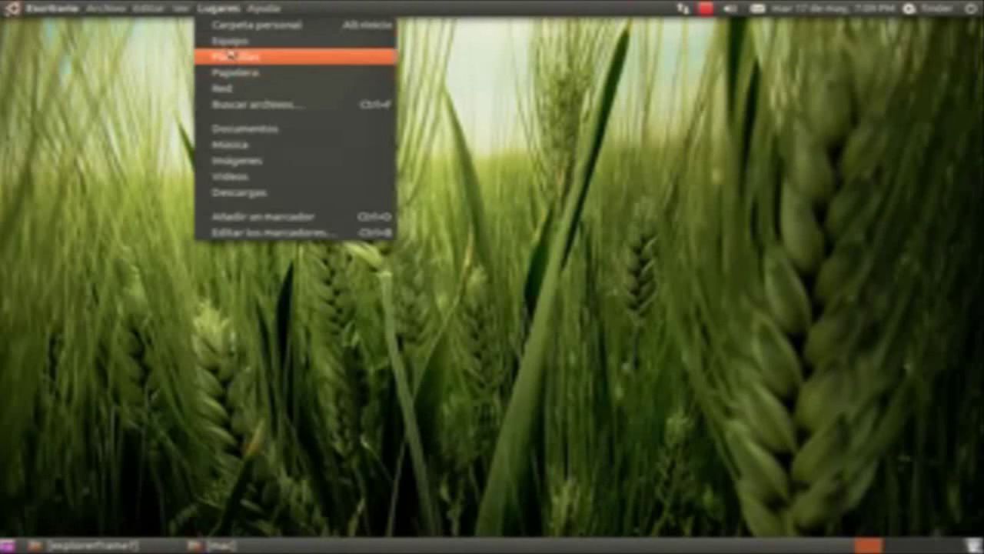
left_click(229, 42)
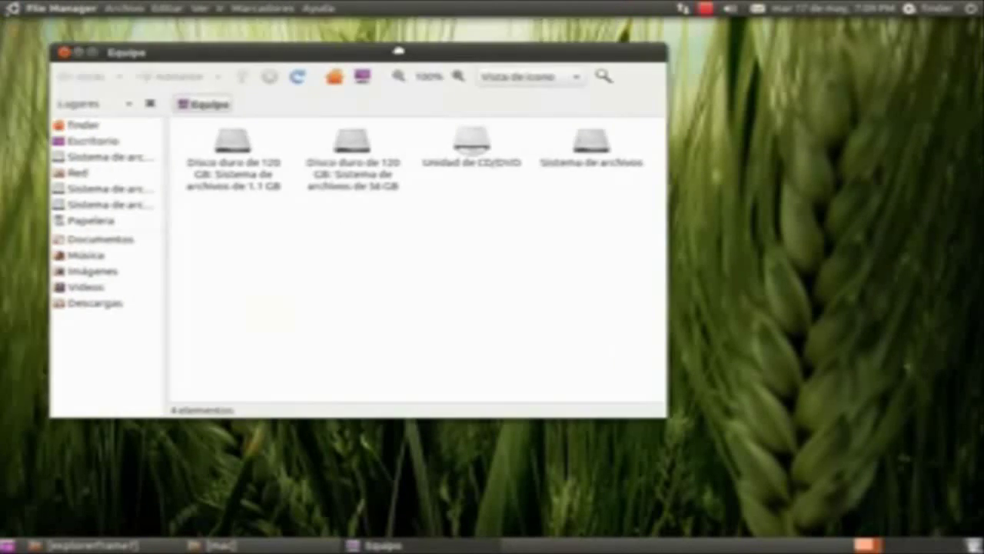
left_click(412, 157)
double_click(412, 157)
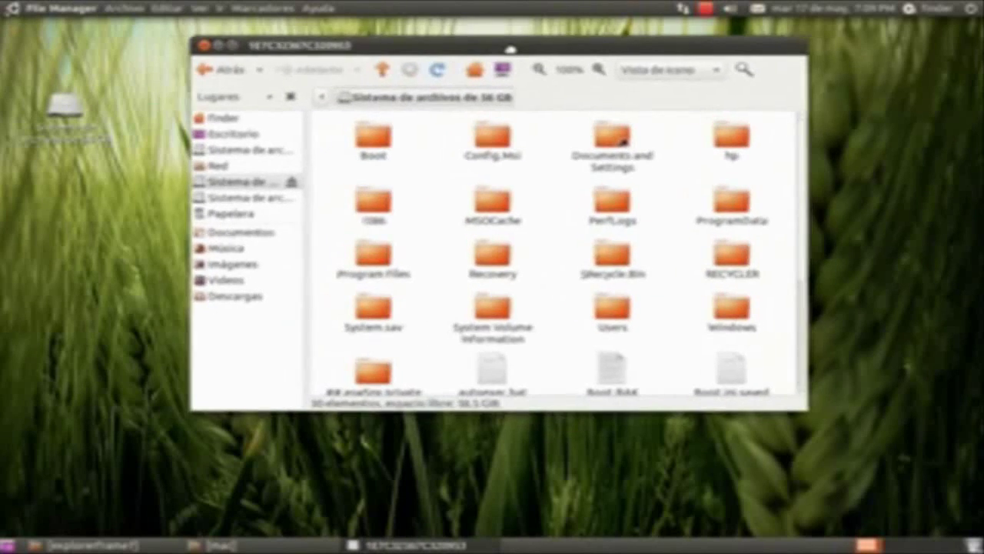
left_click(717, 319)
double_click(717, 320)
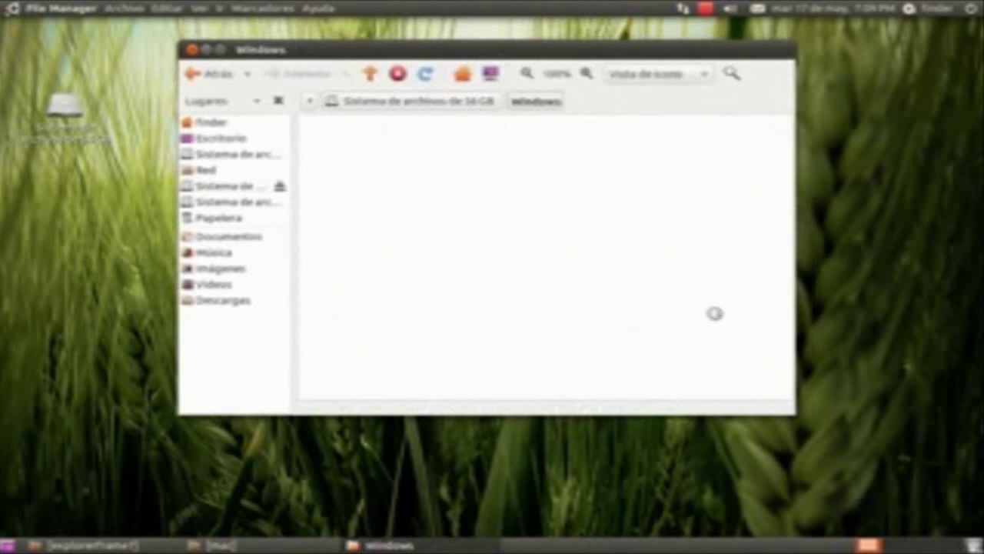
left_click_drag(786, 154, 788, 278)
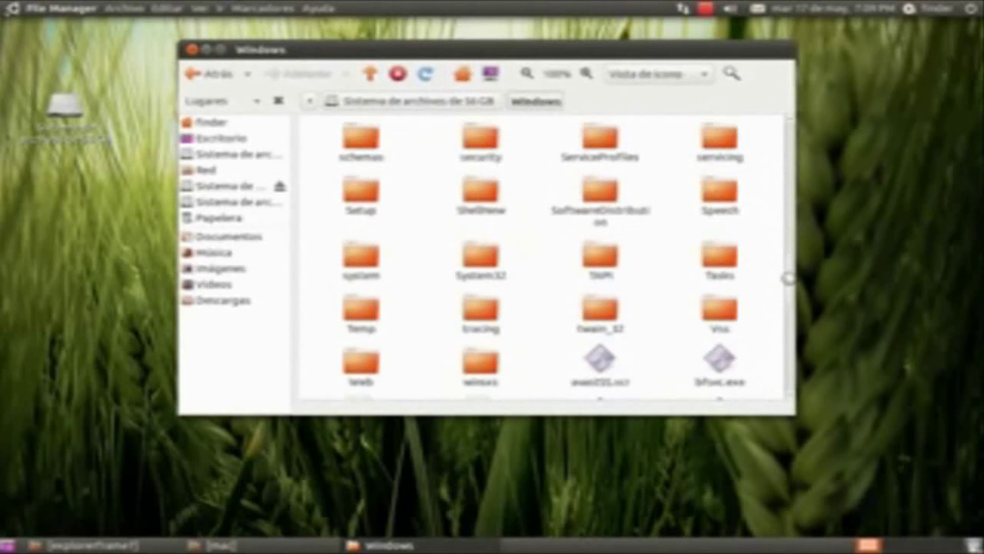
double_click(479, 256)
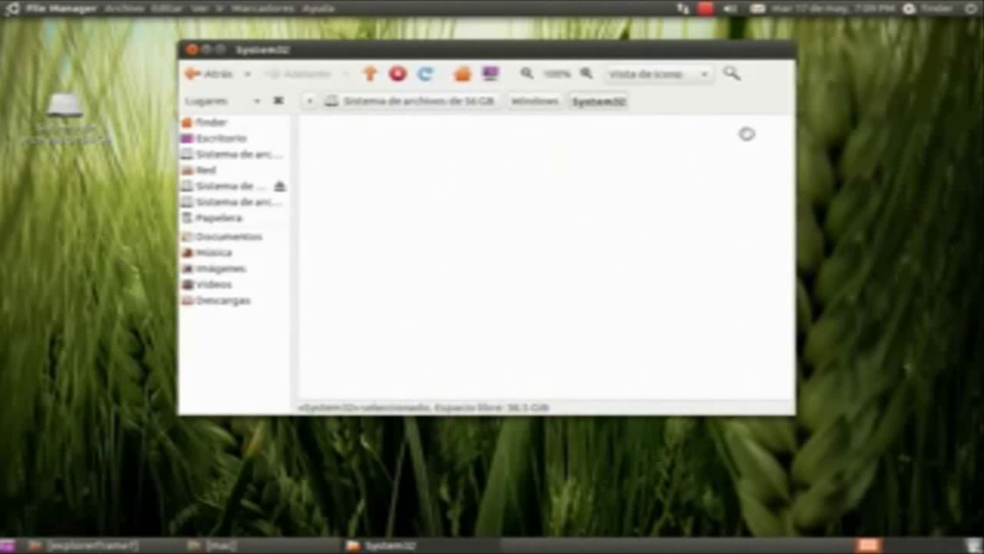
left_click_drag(486, 53, 496, 62)
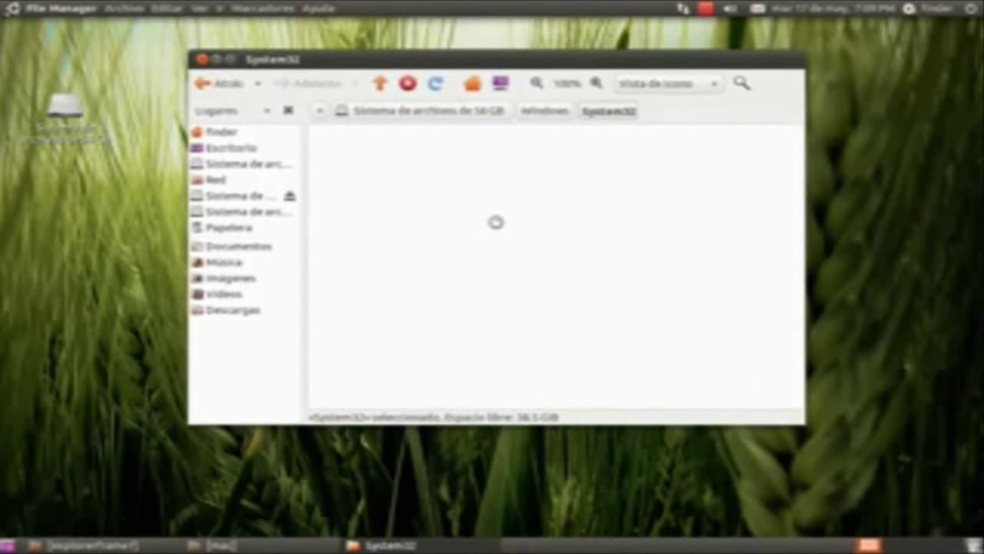
mouse_move(501, 66)
left_mouse_down()
mouse_move(501, 112)
mouse_move(500, 82)
left_mouse_up()
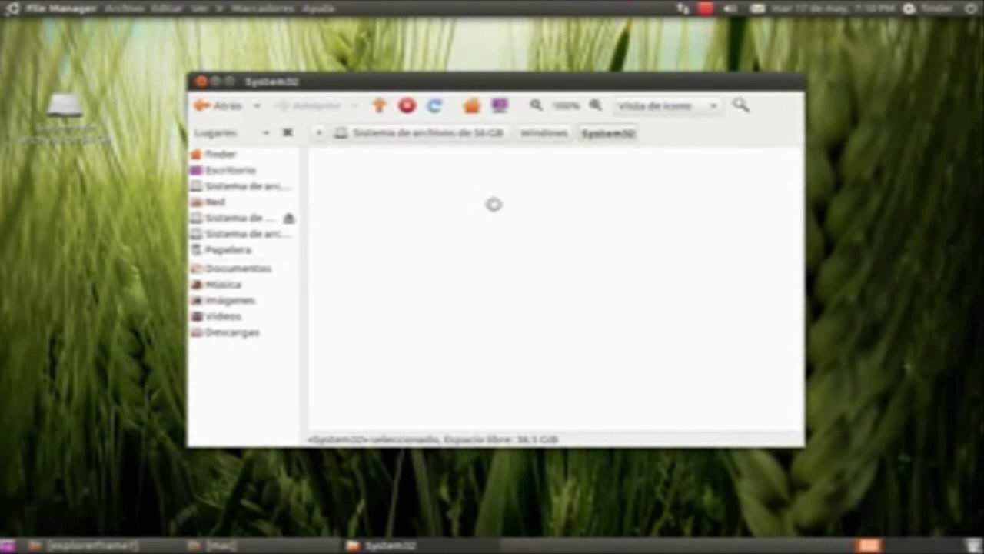
left_click(707, 10)
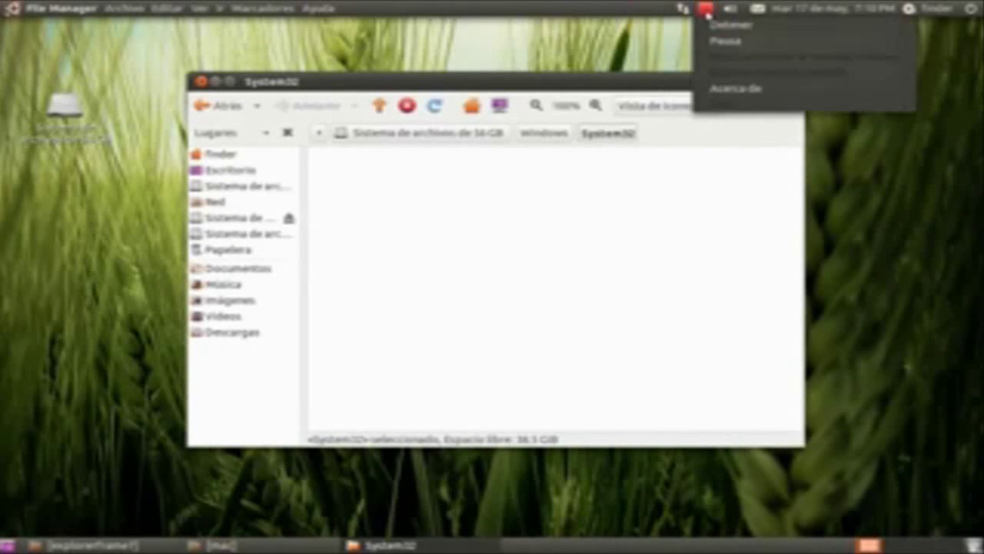
left_click(710, 40)
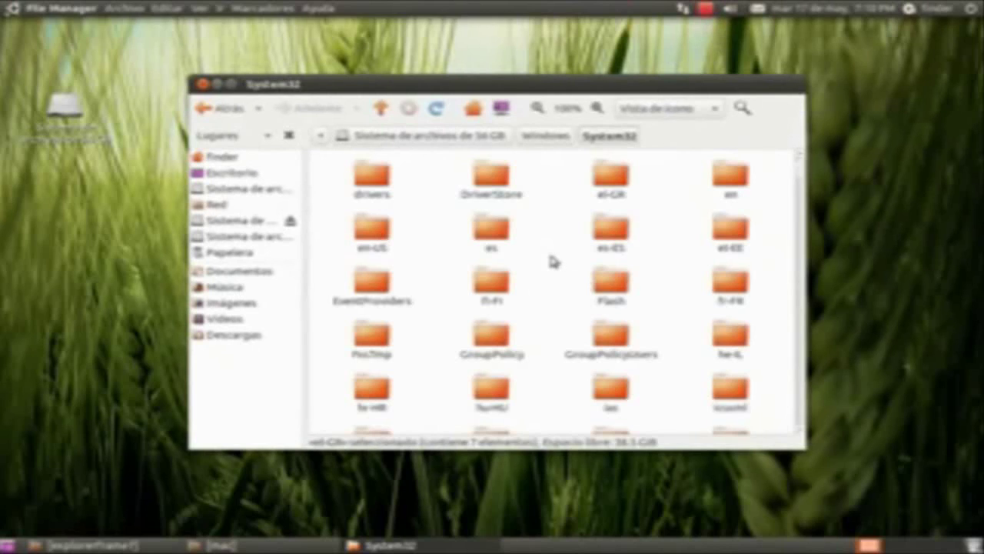
Locate and select ExplorerFrame.dll in the System32 folder by its name
type("el")
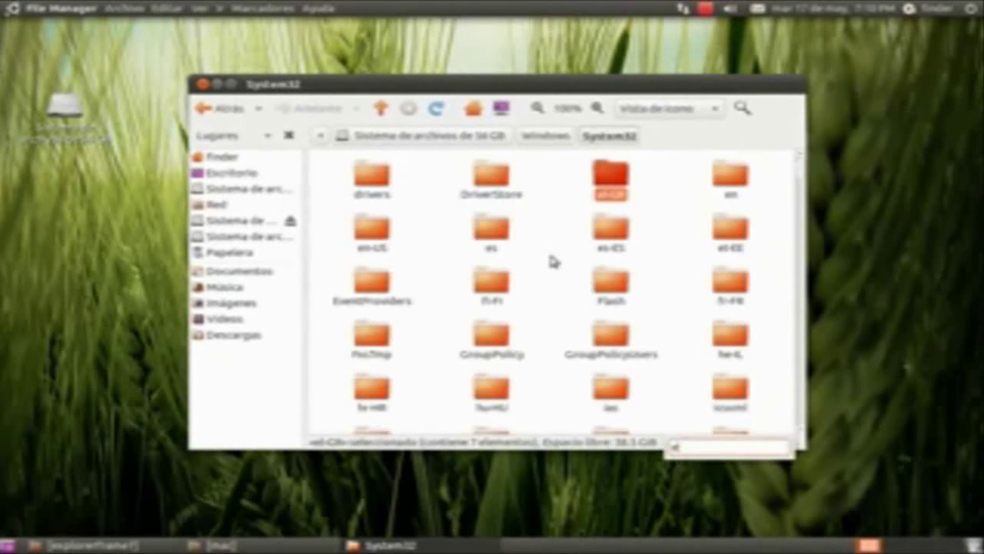
key("BackSpace")
type("xe")
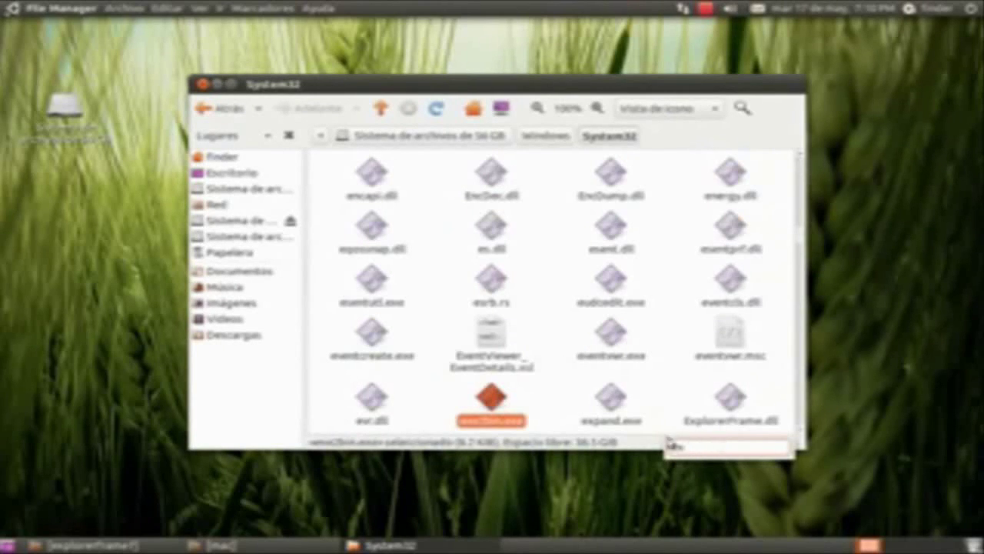
key("BackSpace")
key("BackSpace")
key("BackSpace")
type("d")
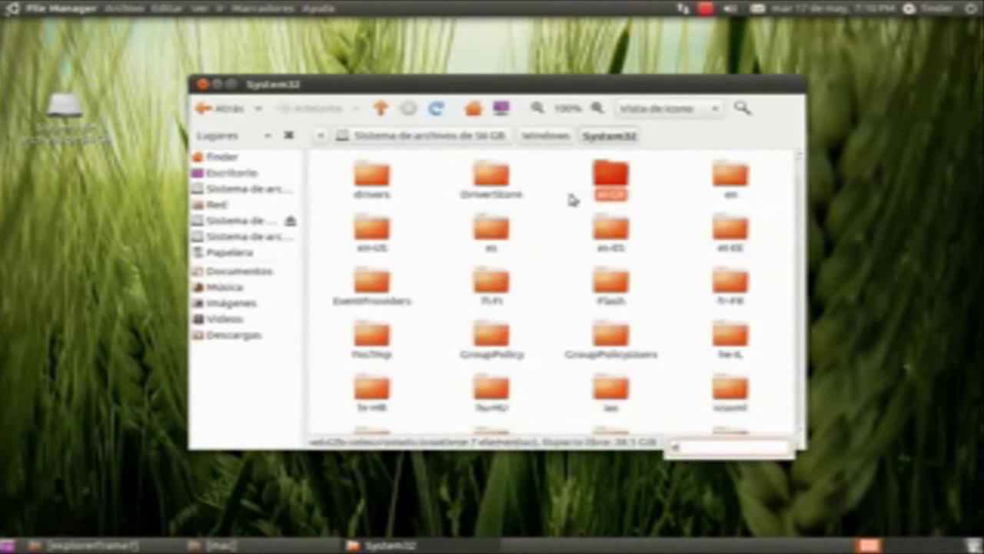
type("xpl")
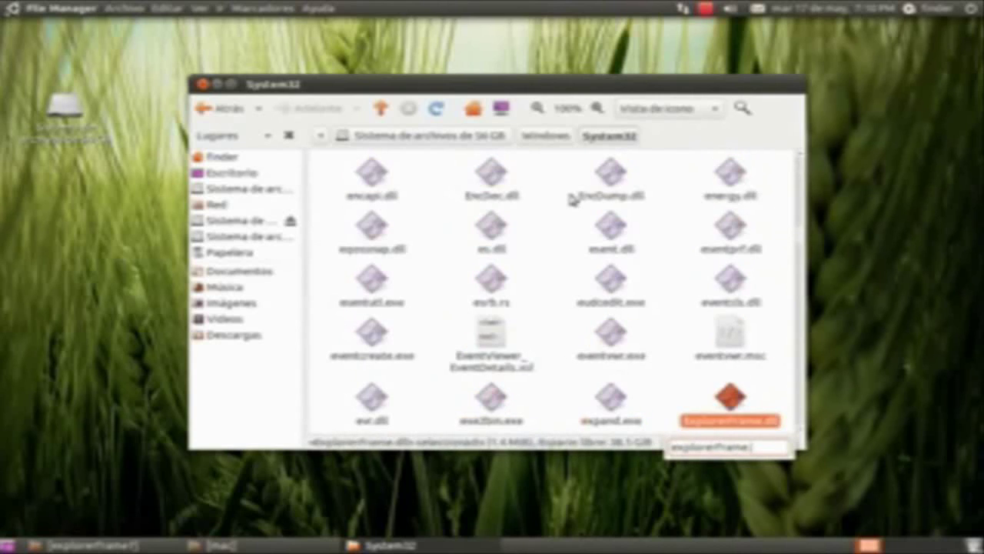
type("orerframe.dll")
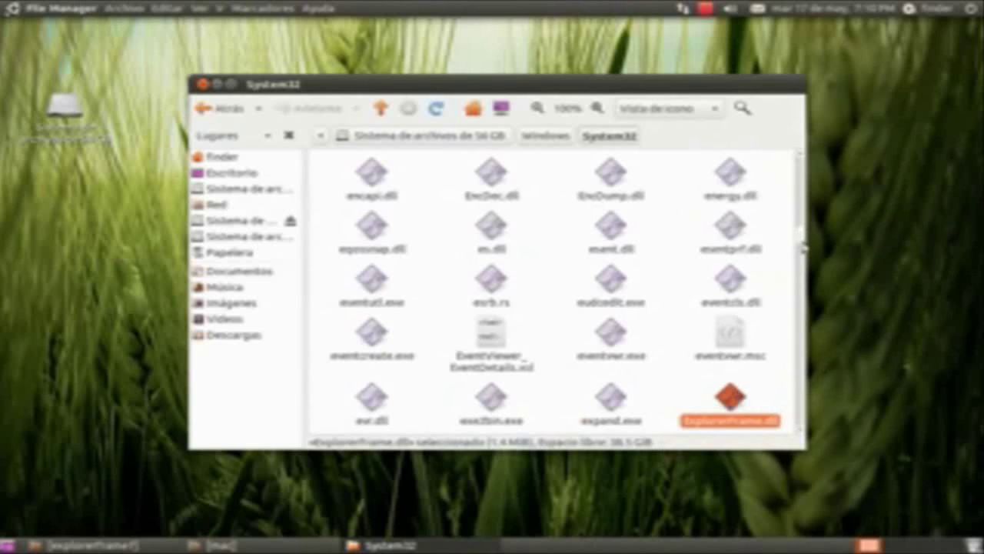
left_click_drag(804, 249, 803, 231)
Back up ExplorerFrame.dll by copying it from System32 into the explorerframe7 folder within Documentos, with both windows side by side
left_click_drag(650, 89, 504, 83)
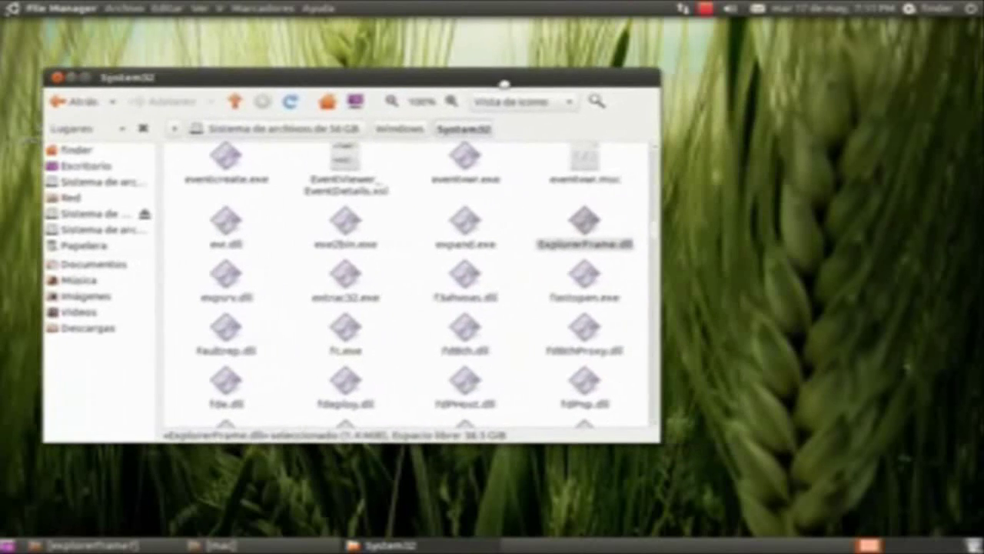
left_click(94, 546)
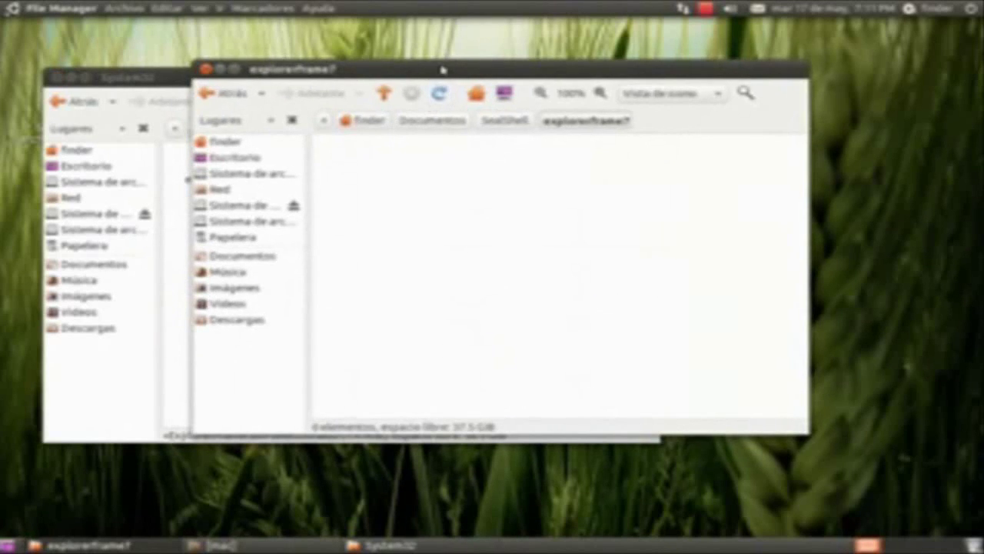
left_click_drag(442, 70, 279, 81)
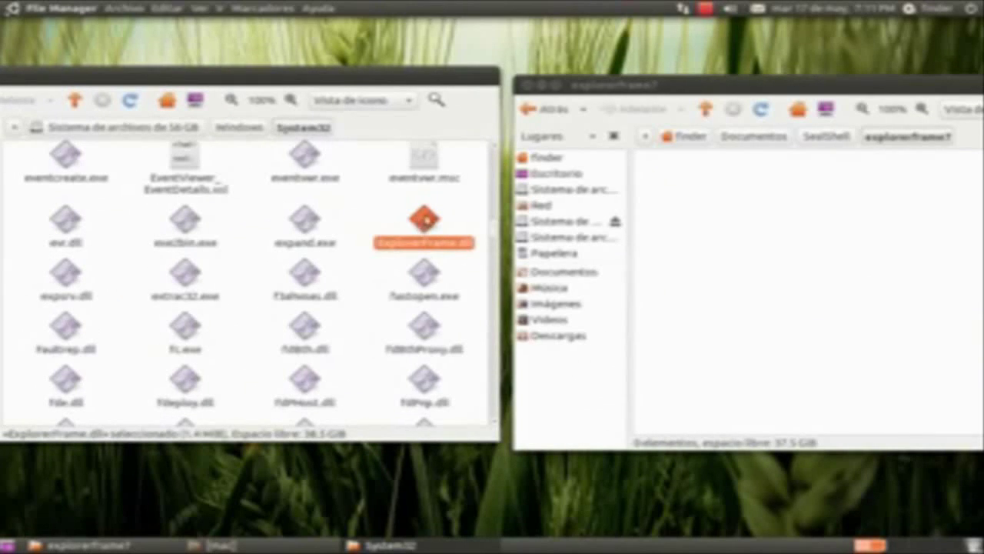
left_click_drag(424, 219, 757, 223)
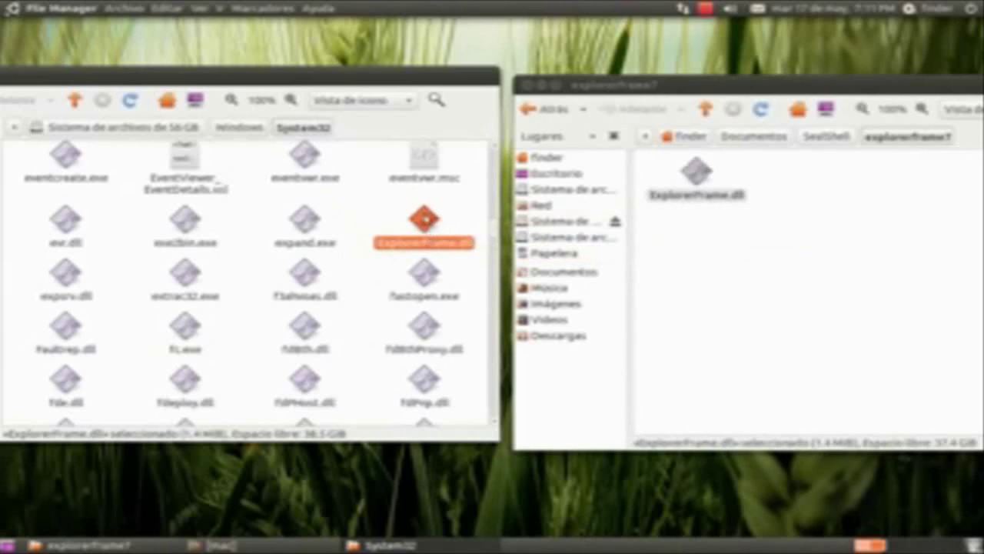
Cut the original ExplorerFrame.dll out of System32 and paste it onto the Ubuntu desktop
right_click(423, 219)
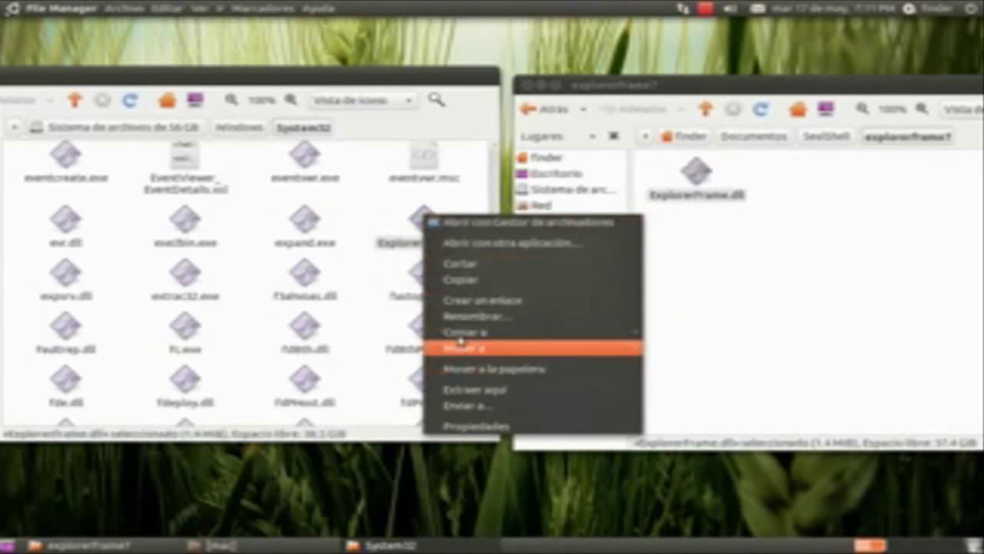
left_click(460, 264)
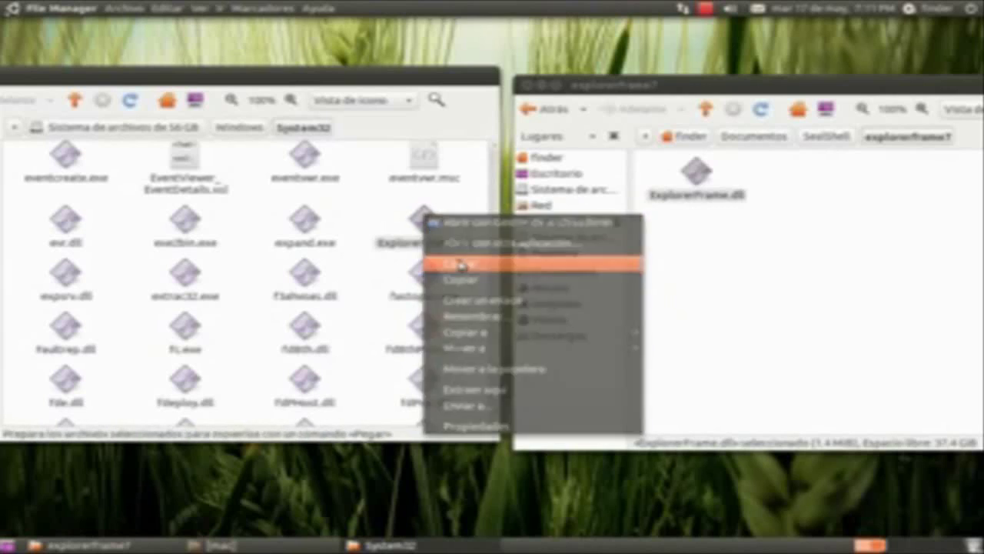
right_click(393, 52)
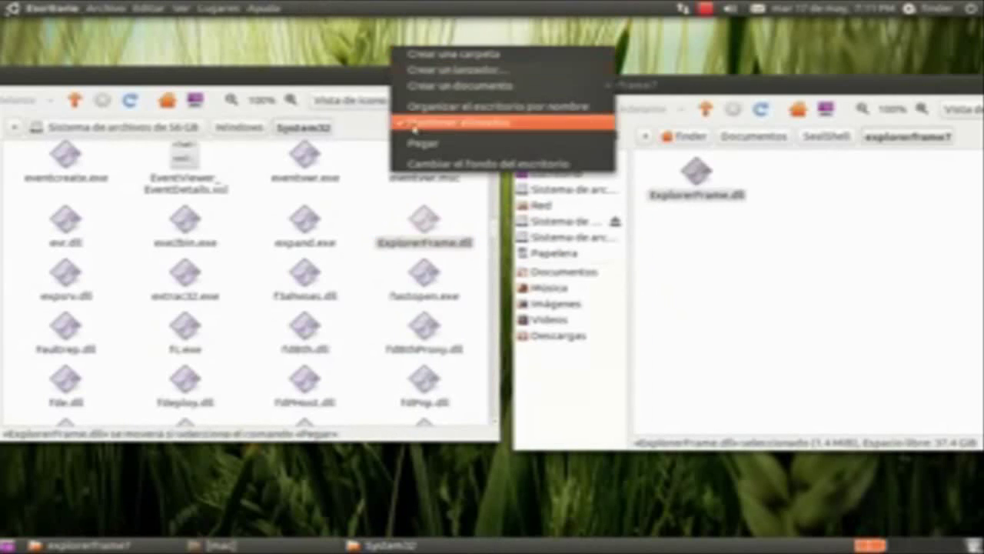
left_click(415, 141)
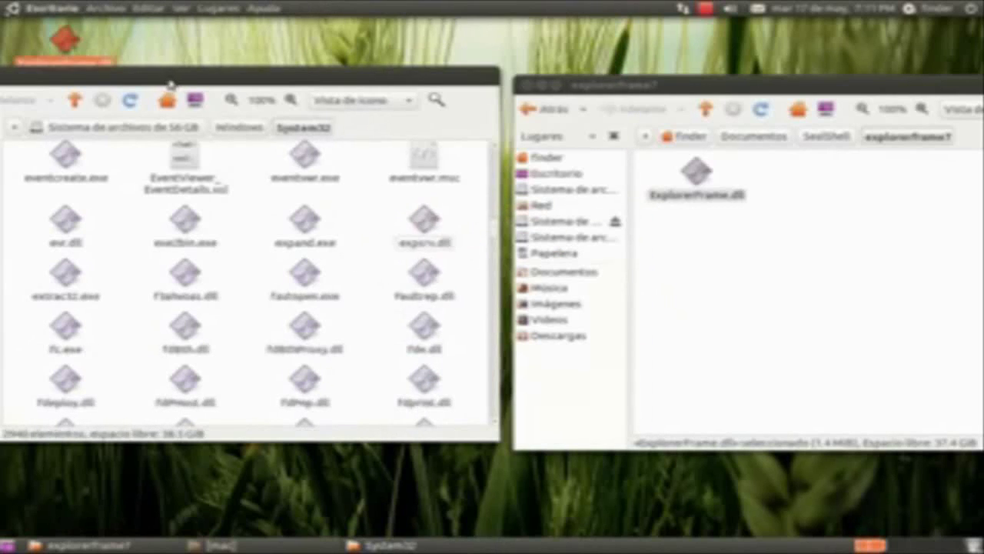
Copy the customised ExplorerFrame.dll from the mac folder into System32 and select the new file there
left_click_drag(165, 78, 389, 84)
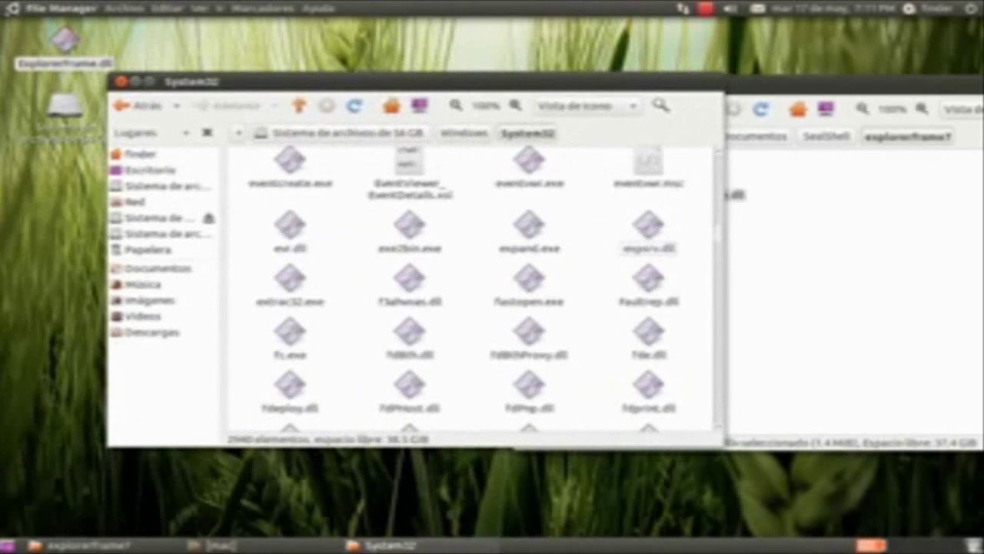
left_click(223, 545)
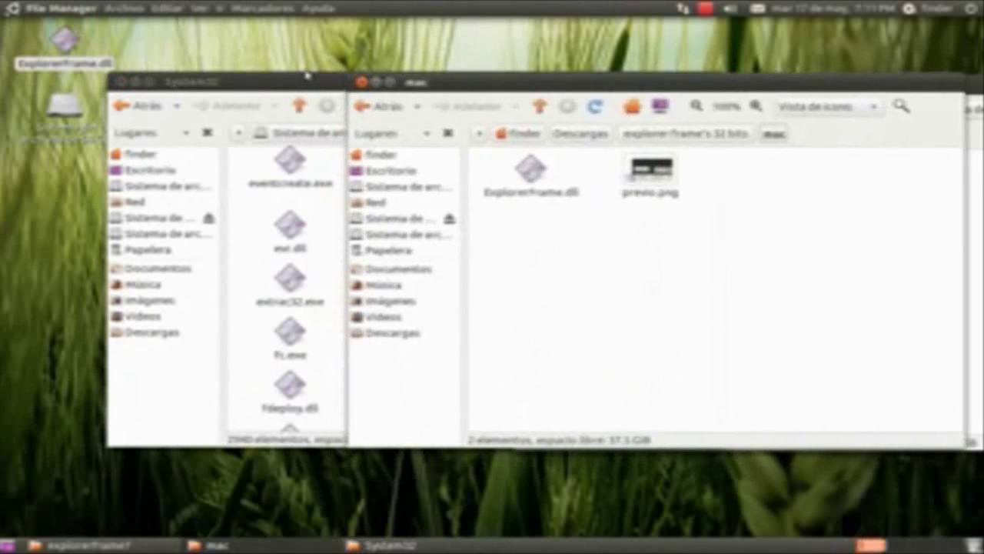
left_click_drag(296, 79, 192, 134)
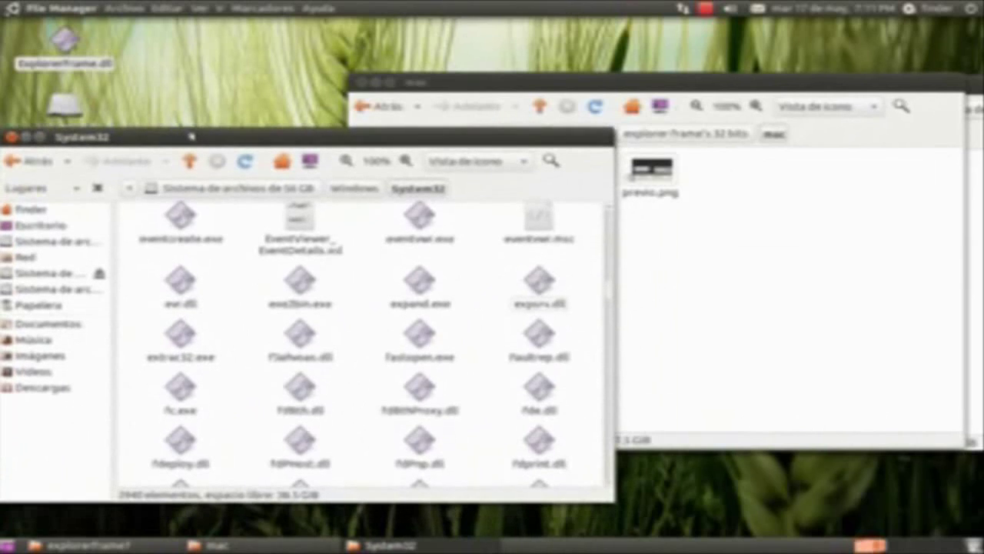
left_click_drag(598, 90, 864, 141)
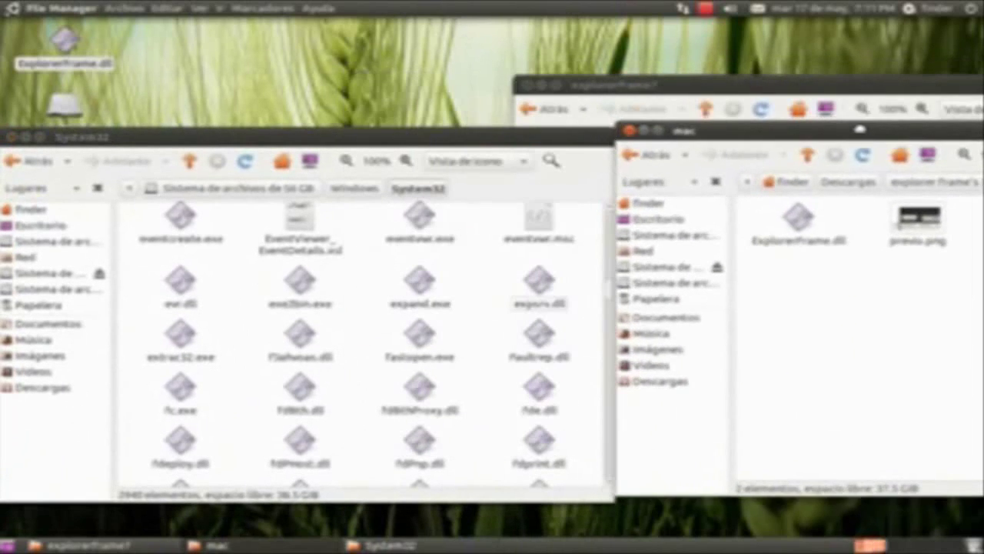
left_click_drag(803, 224, 475, 386)
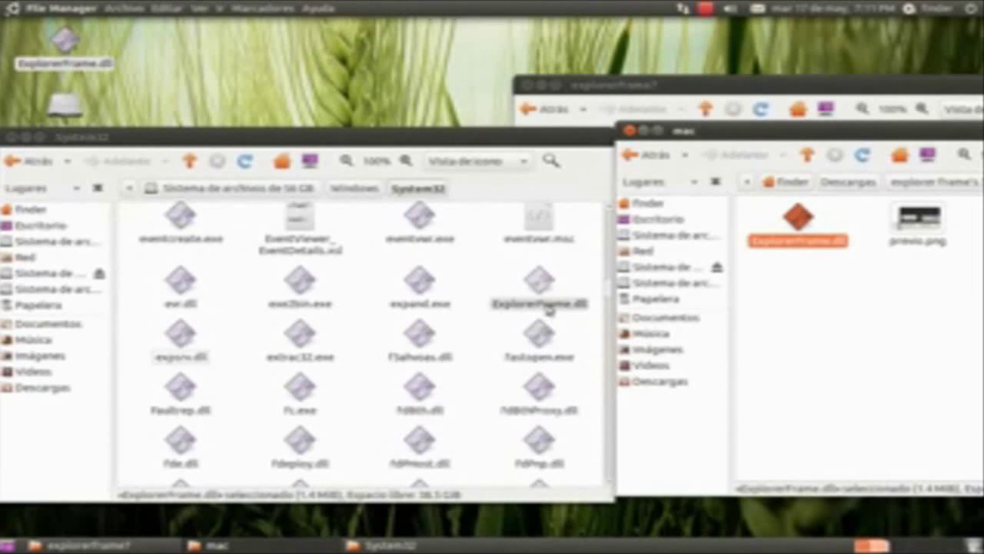
left_click(539, 283)
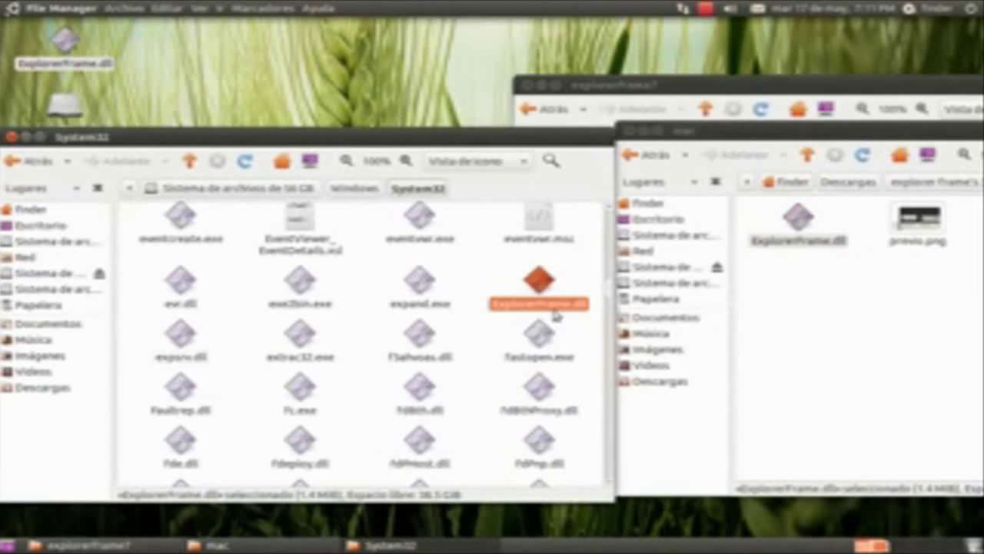
Close the System32, mac and explorerframe7 file manager windows
left_click_drag(497, 139, 704, 101)
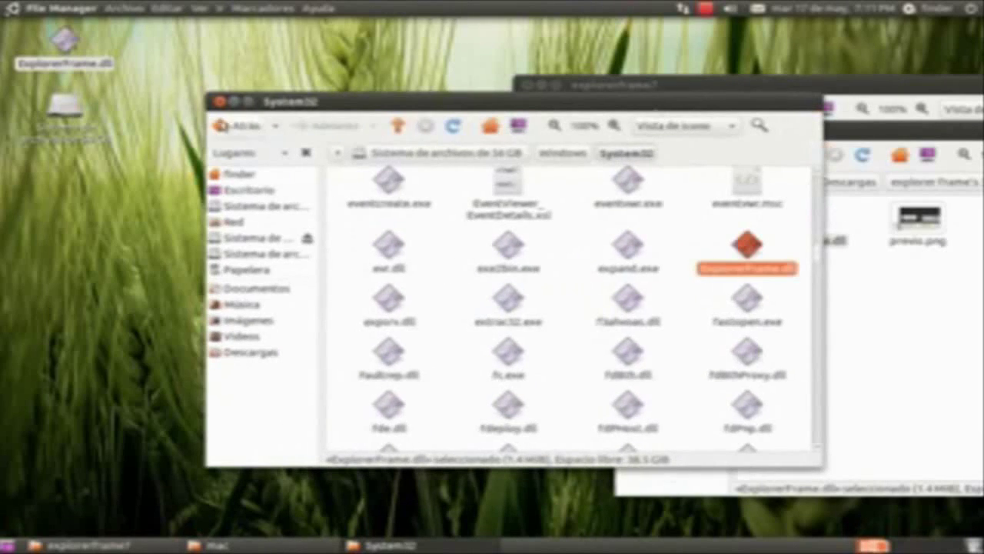
left_click(217, 101)
left_click_drag(664, 135, 246, 118)
left_click(212, 116)
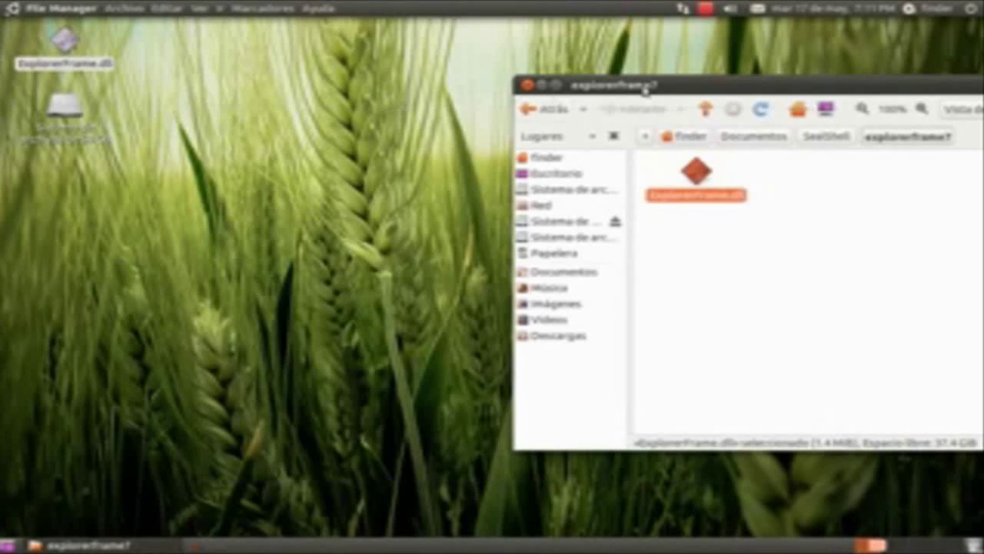
left_click_drag(653, 84, 152, 107)
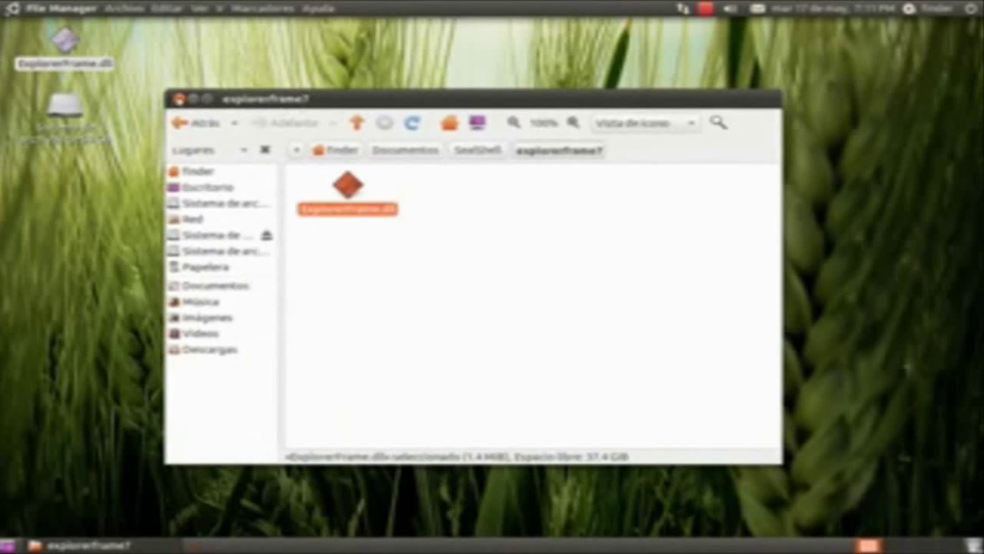
left_click_drag(454, 289, 312, 224)
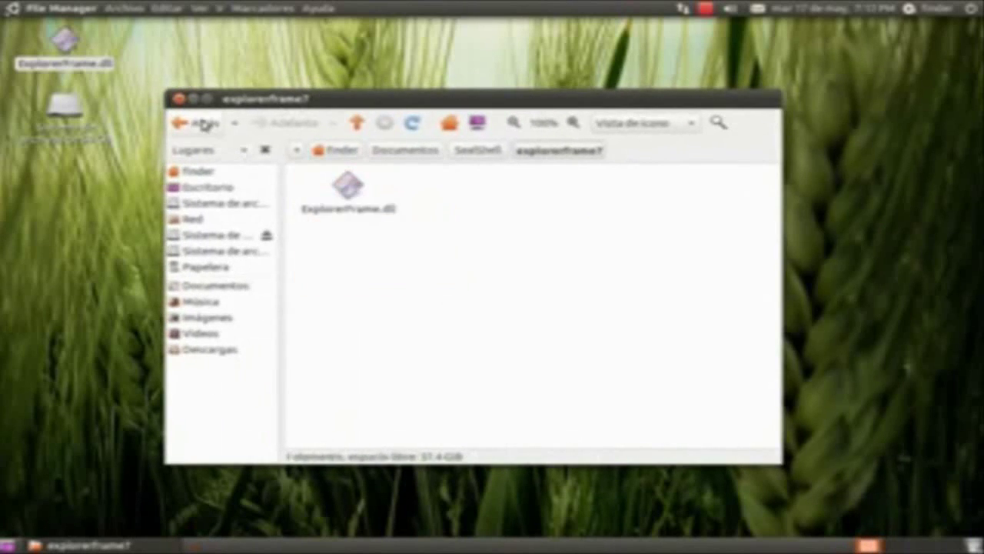
left_click(202, 123)
left_click(179, 98)
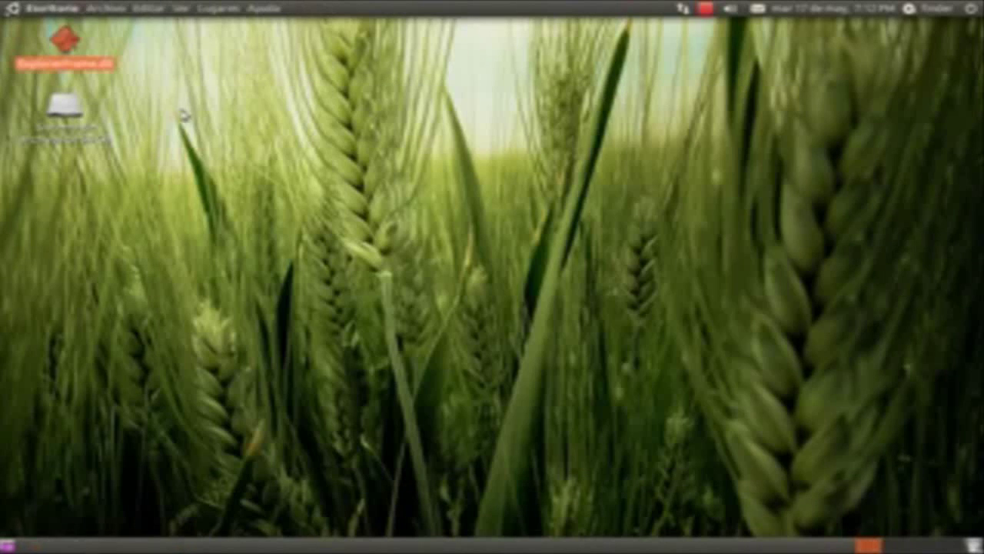
Open a file manager window and unmount the 56 GB file system, retrying after dismissing the error
left_click(230, 9)
left_click(235, 26)
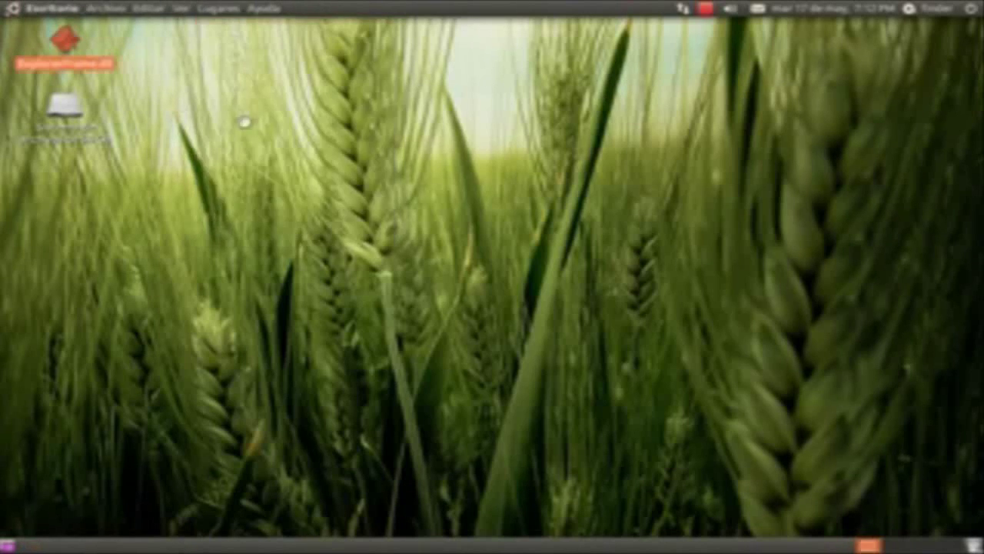
left_click(231, 236)
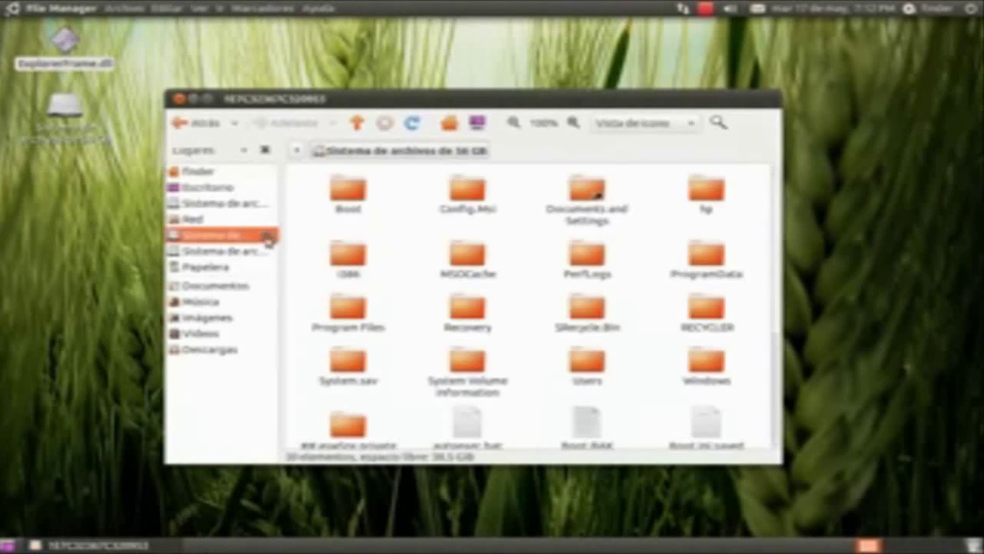
left_click(267, 235)
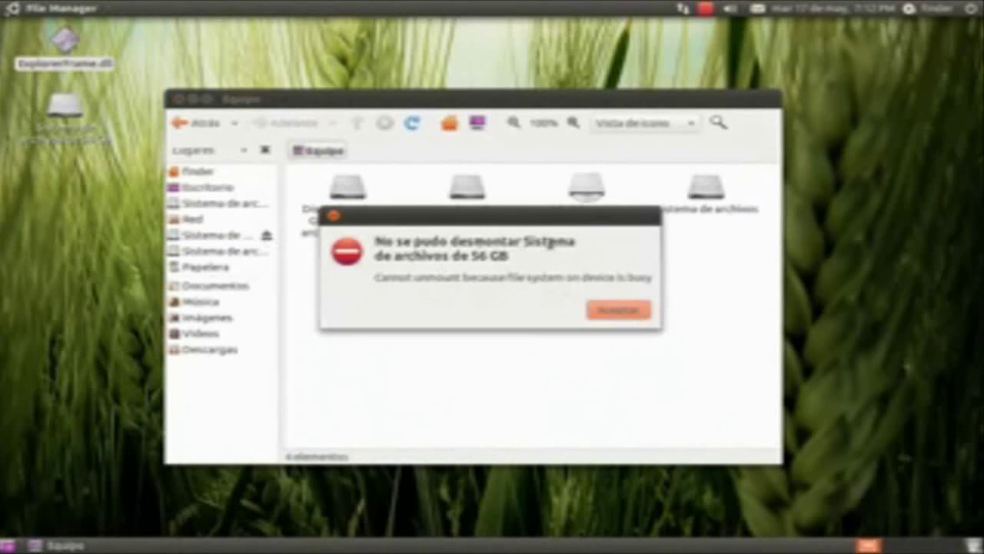
left_click(619, 309)
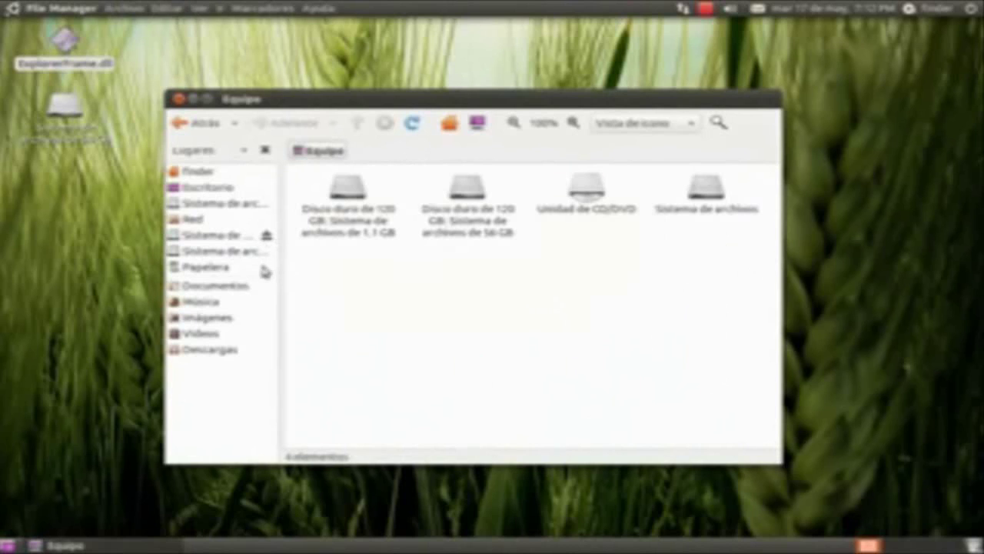
left_click(267, 236)
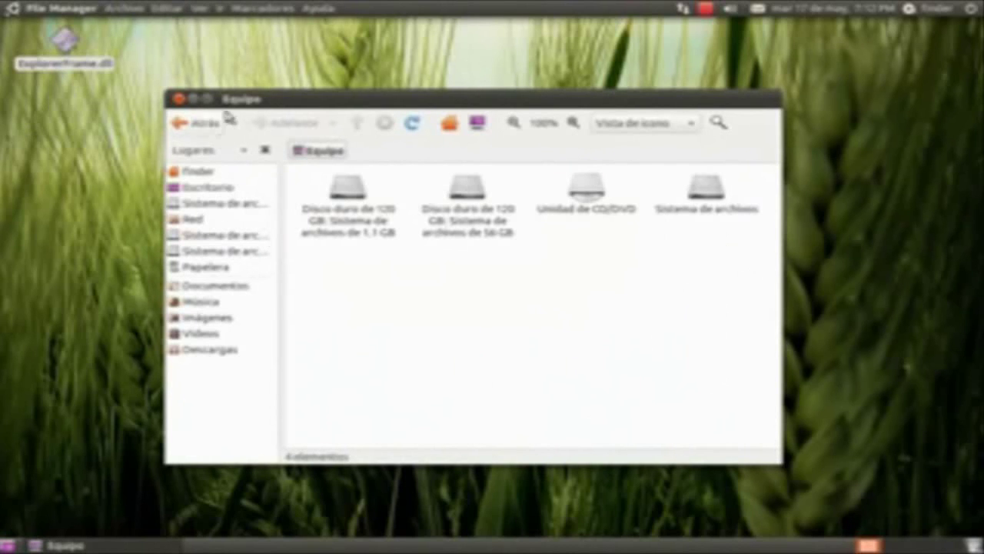
Close the Equipo window and move the ExplorerFrame.dll icon to the opposite upper corner of the desktop
left_click_drag(227, 100, 258, 79)
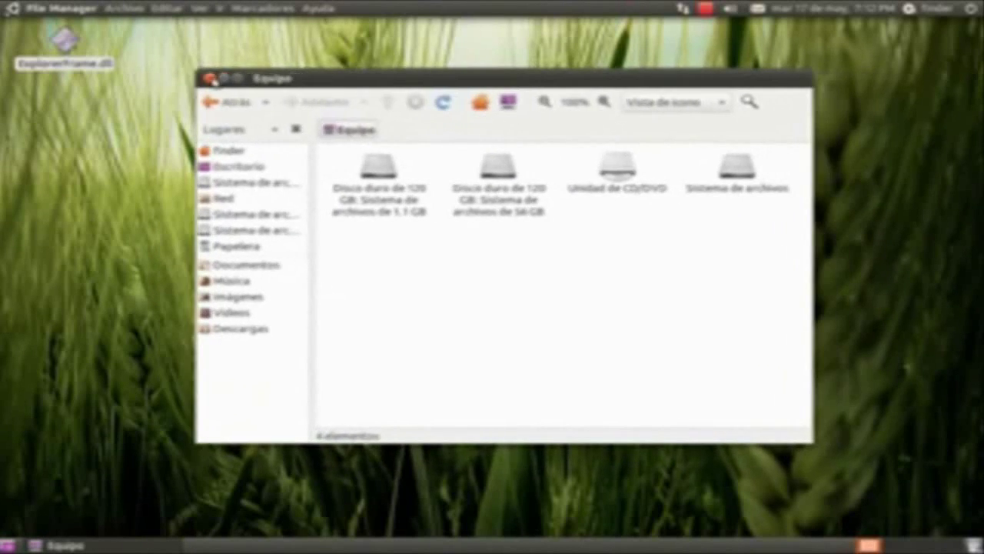
left_click(208, 78)
left_click_drag(65, 40, 906, 61)
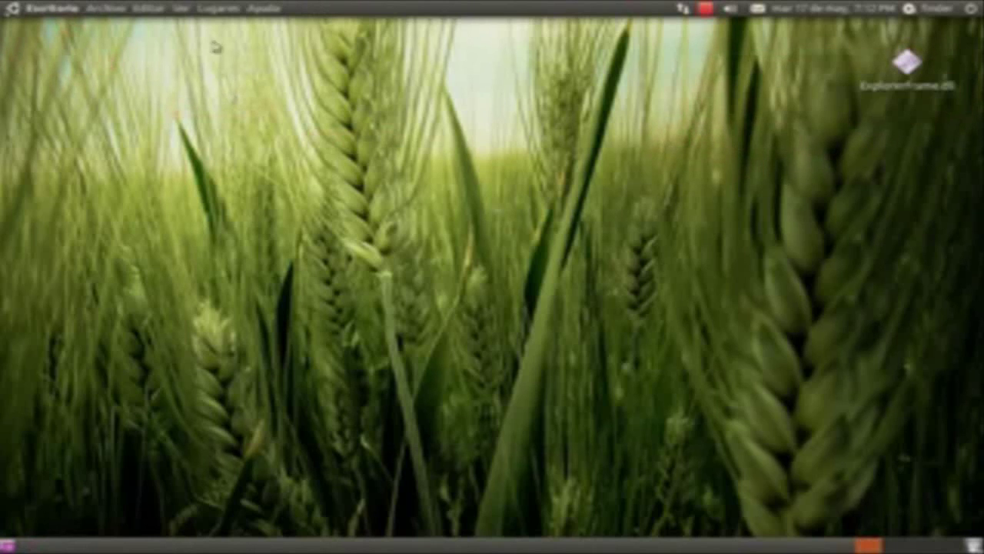
Check the ExplorerFrame.dll backup in the explorerframe7 folder within Documentos, and close the window
left_click(218, 8)
left_click(231, 132)
left_click(389, 178)
double_click(389, 178)
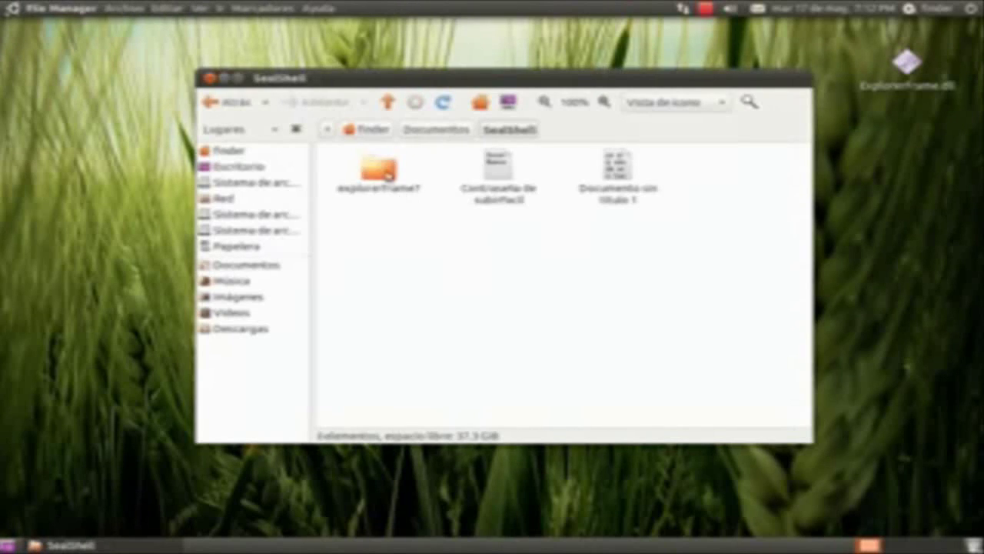
right_click(387, 175)
left_click(392, 179)
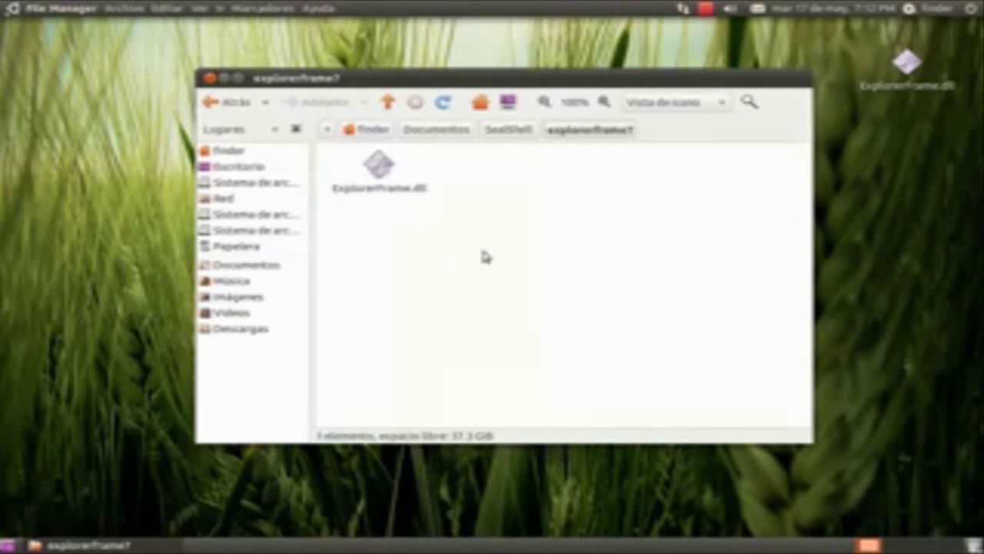
left_click_drag(483, 248, 363, 145)
left_click(429, 223)
left_click(208, 77)
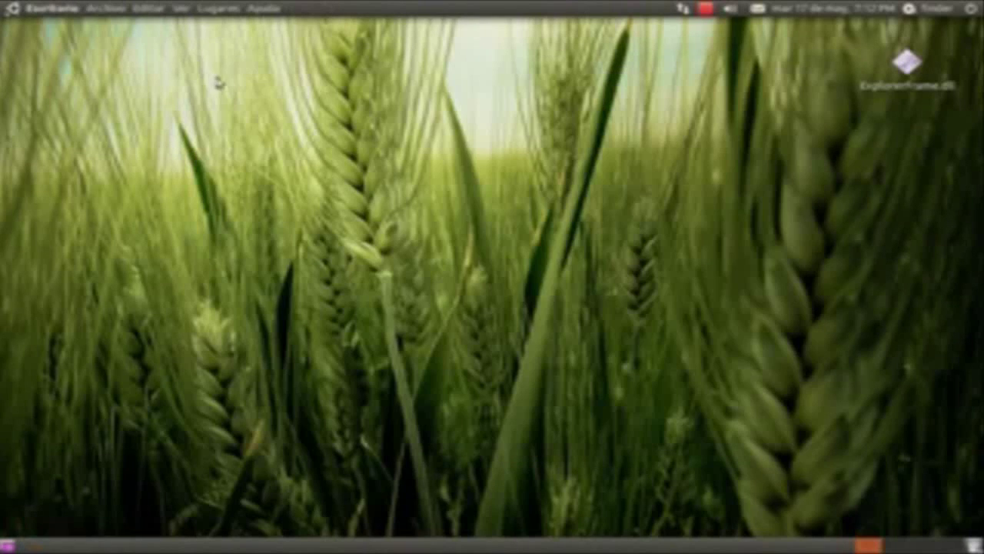
left_click_drag(214, 70, 672, 319)
left_click(707, 12)
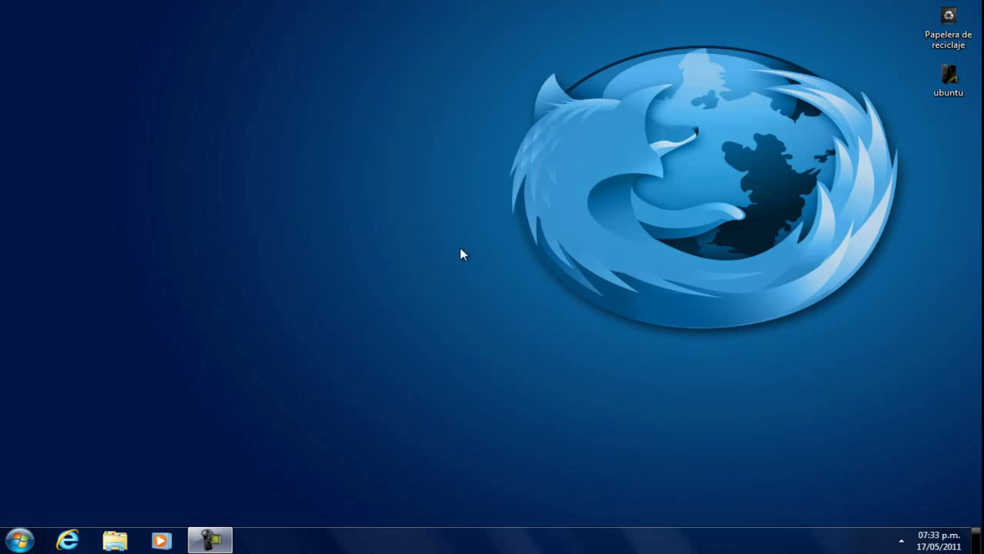
Open a file explorer window and browse back and forth between the Documentos library and its Camtasia Studio folder to check the navigation arrows
left_click(115, 539)
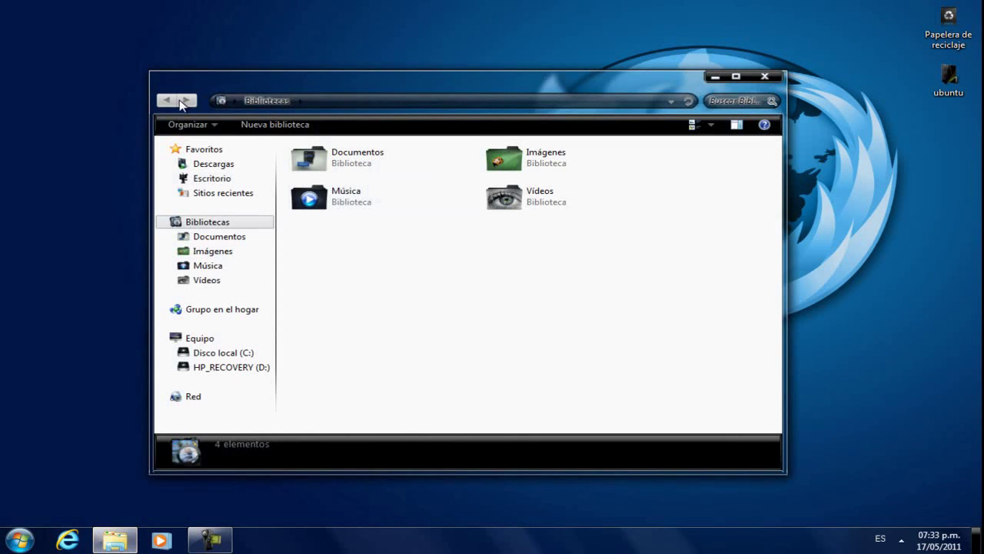
left_click(302, 153)
double_click(302, 153)
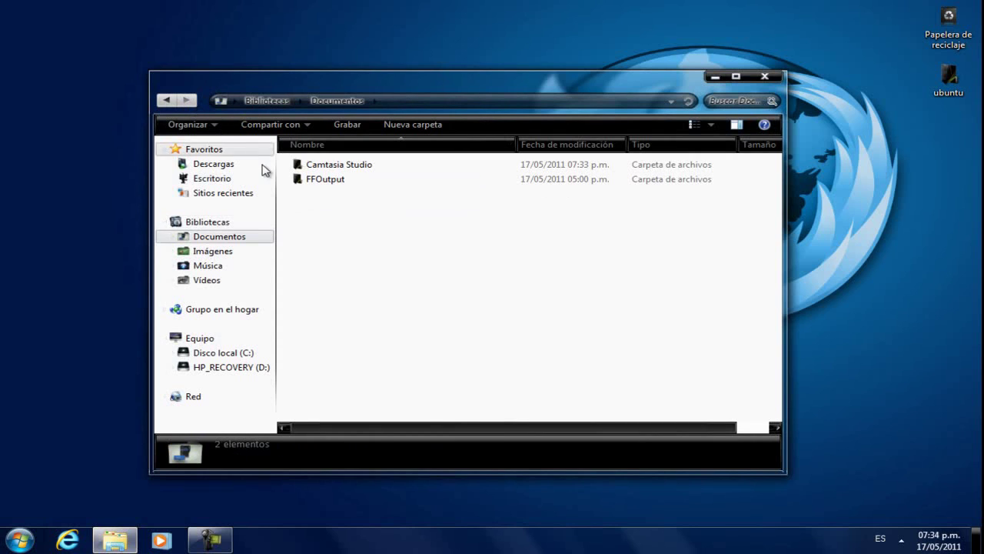
double_click(308, 163)
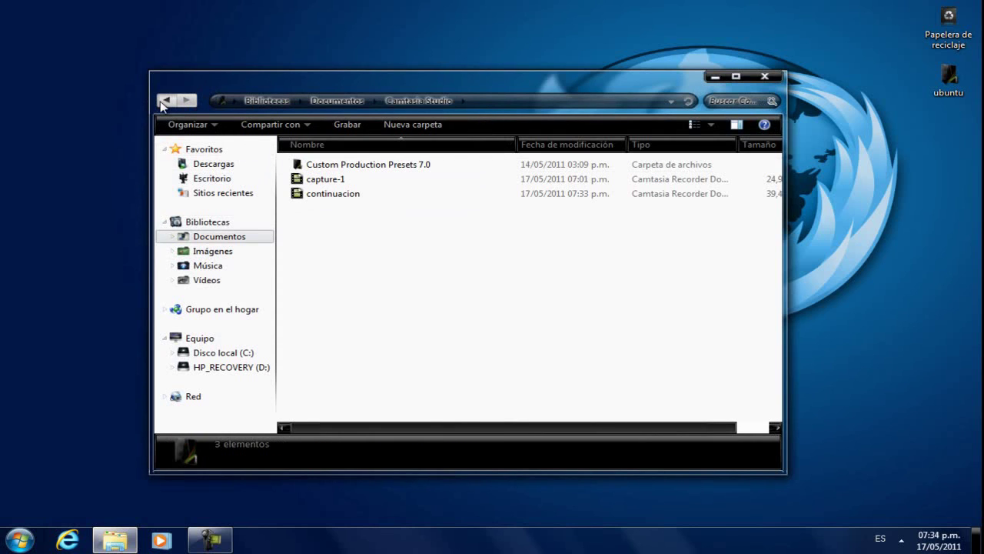
left_click(166, 100)
left_click(185, 100)
left_click(168, 100)
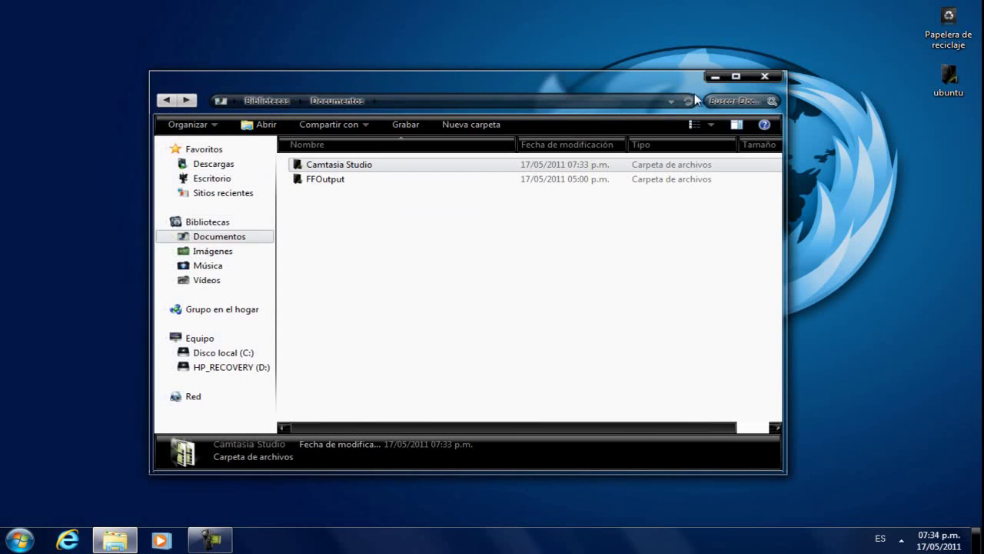
Go to the System32 folder inside the Windows folder on Disco local (C:)
left_click(206, 352)
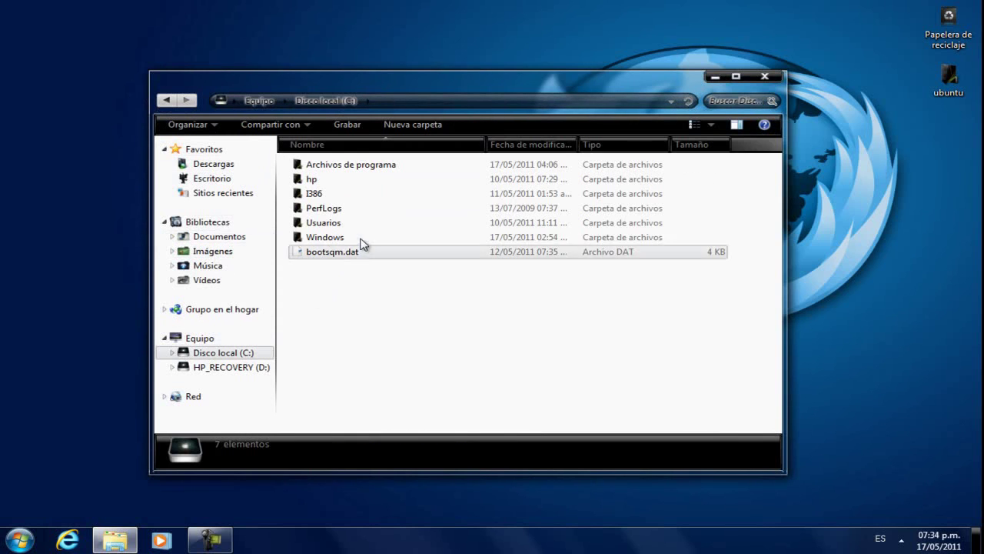
double_click(358, 239)
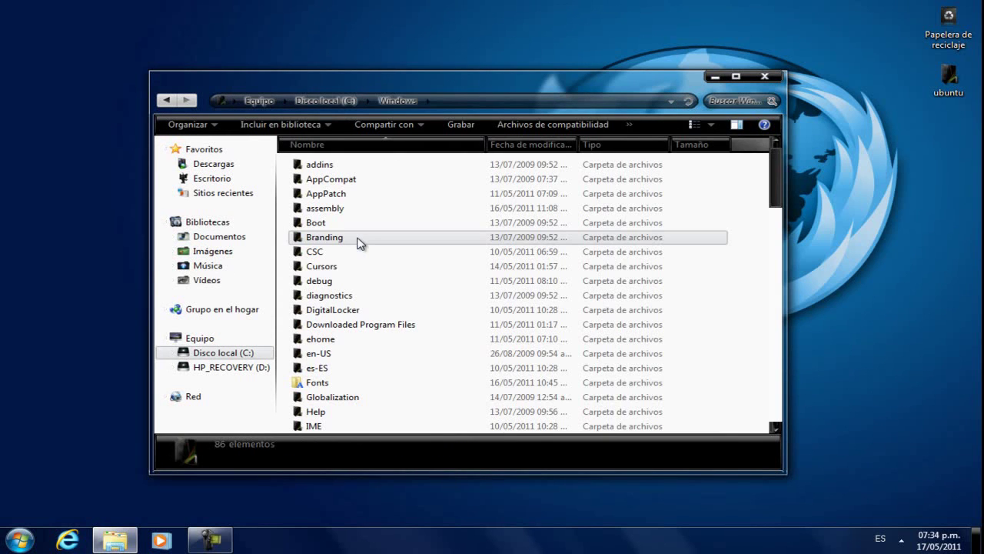
type("sy")
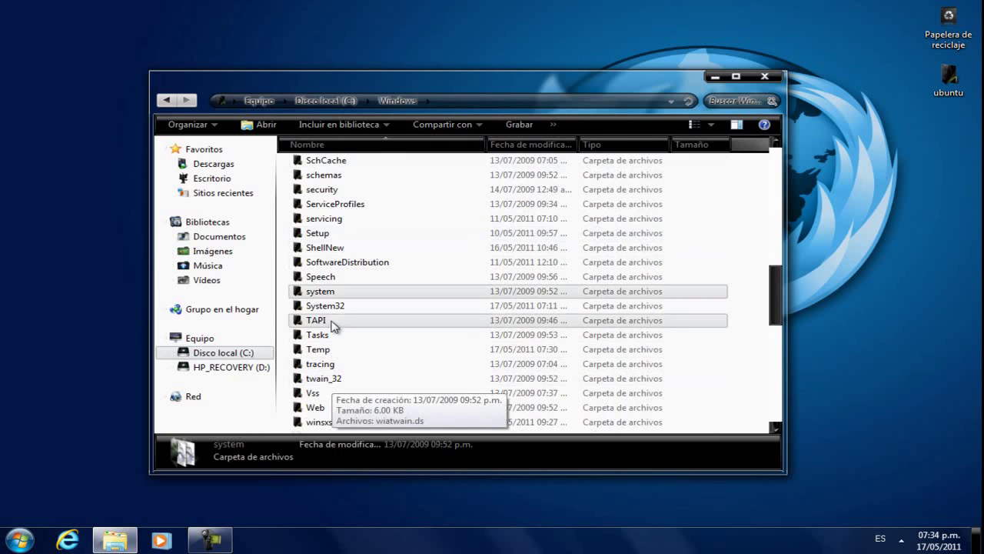
key("Down")
key("Return")
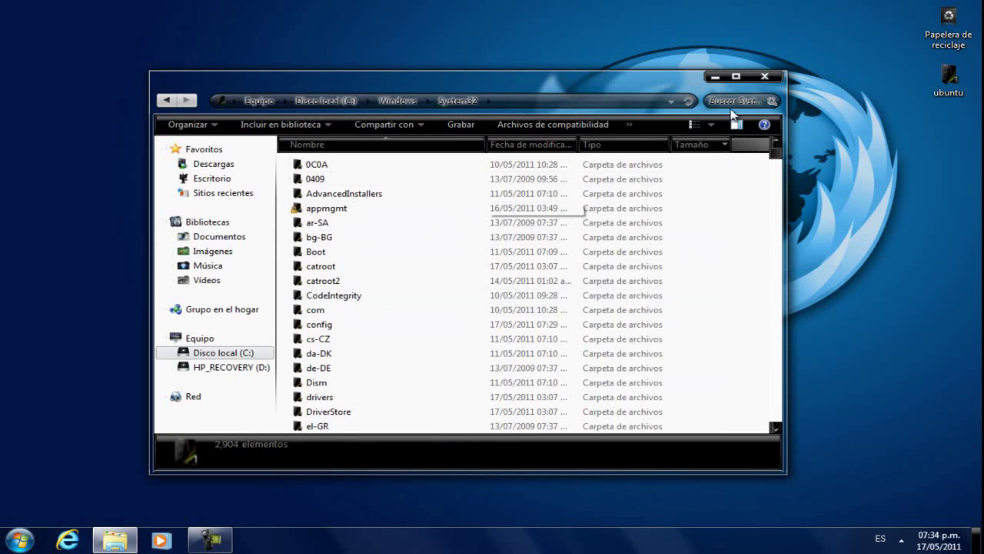
Search System32 for explorerframe.dll and select the ExplorerFrame.dll file to check its details
left_click(722, 101)
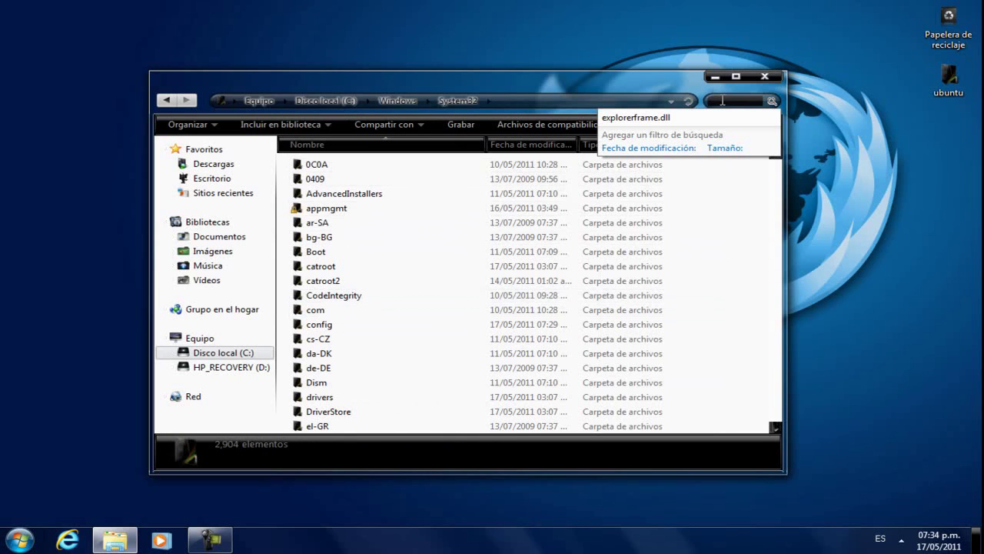
type("explorer")
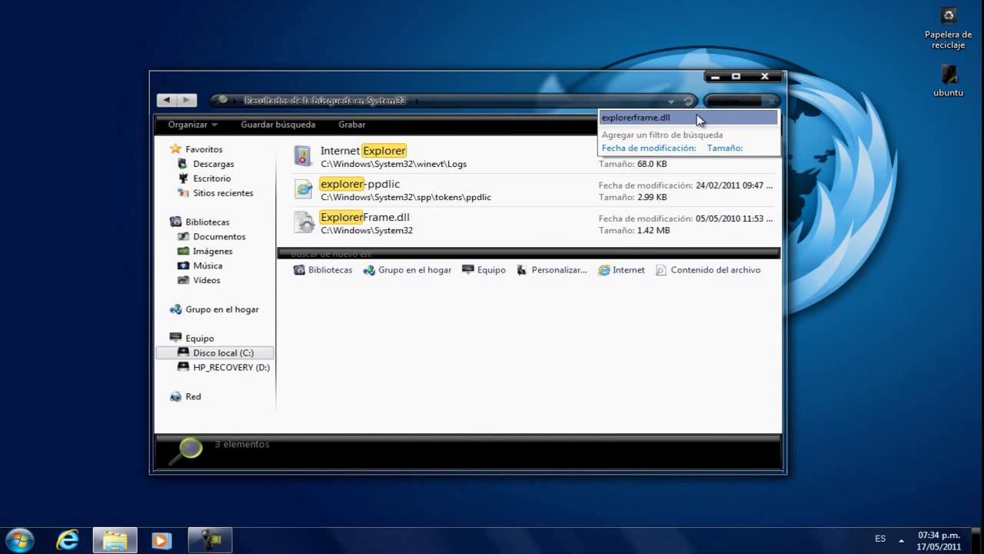
left_click(698, 117)
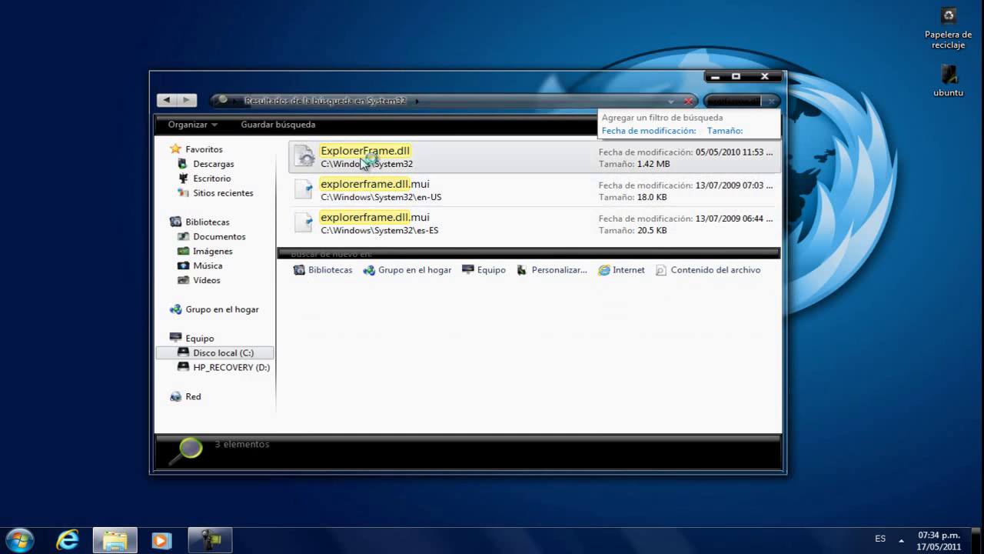
left_click(363, 162)
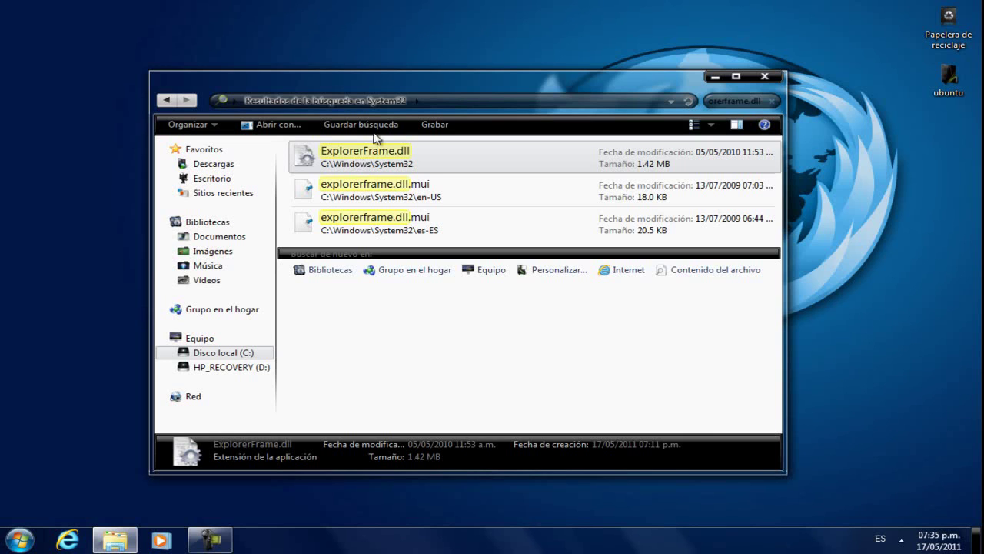
Minimise the search results window and keep the current colour scheme without showing the performance message again
left_click_drag(424, 80, 445, 51)
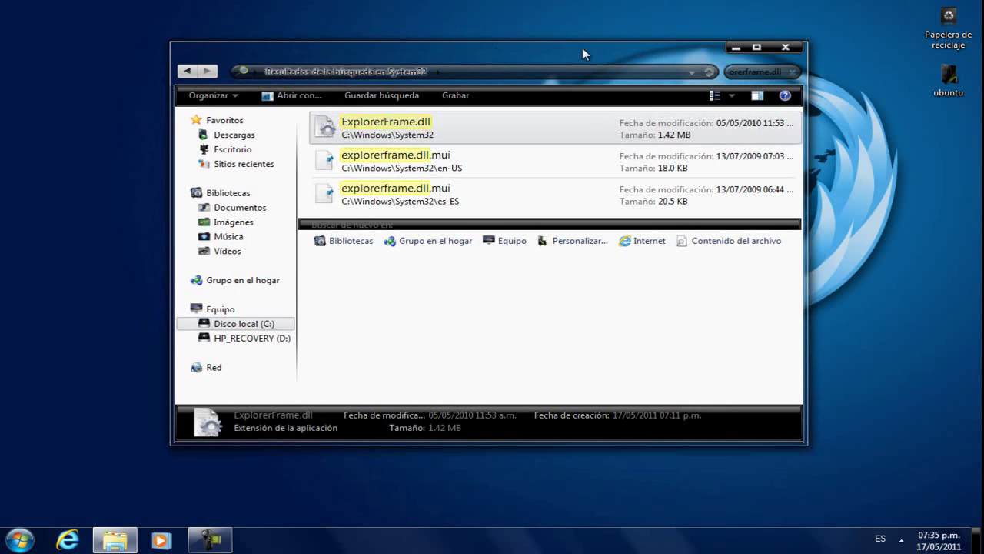
left_click(736, 48)
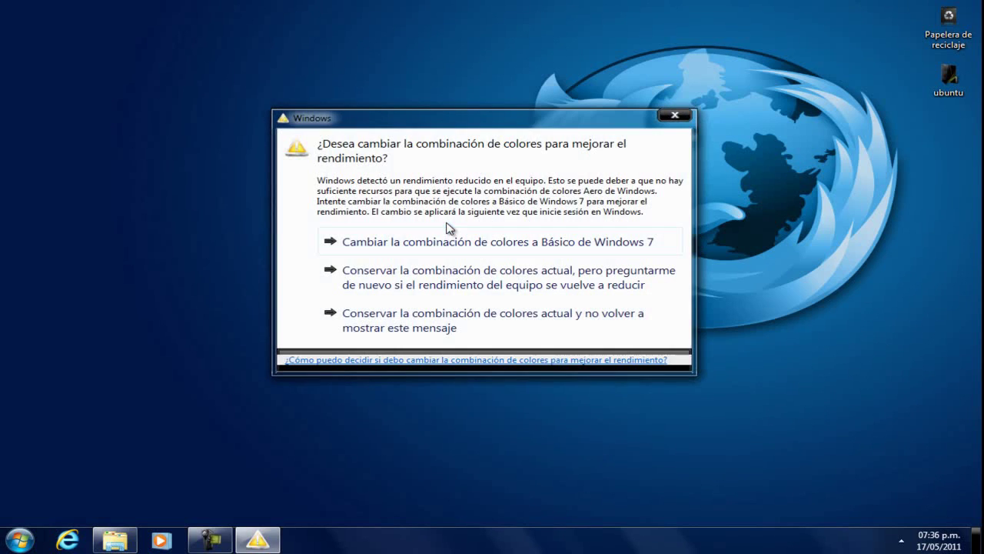
left_click(451, 314)
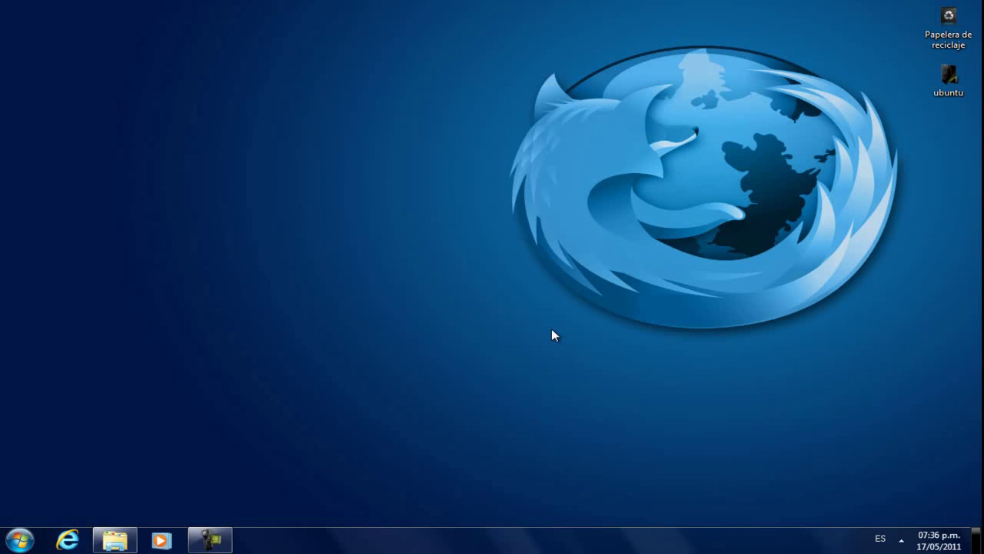
left_click(223, 538)
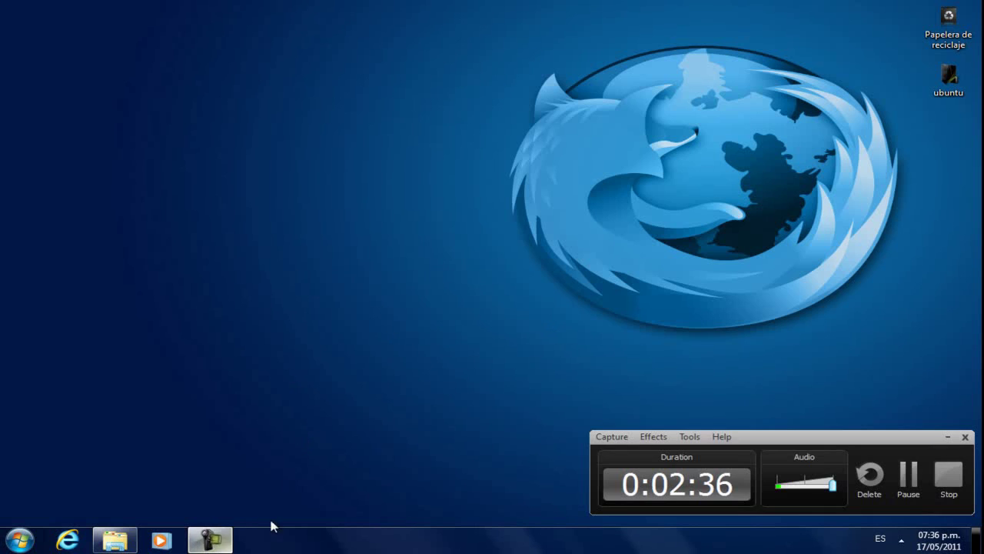